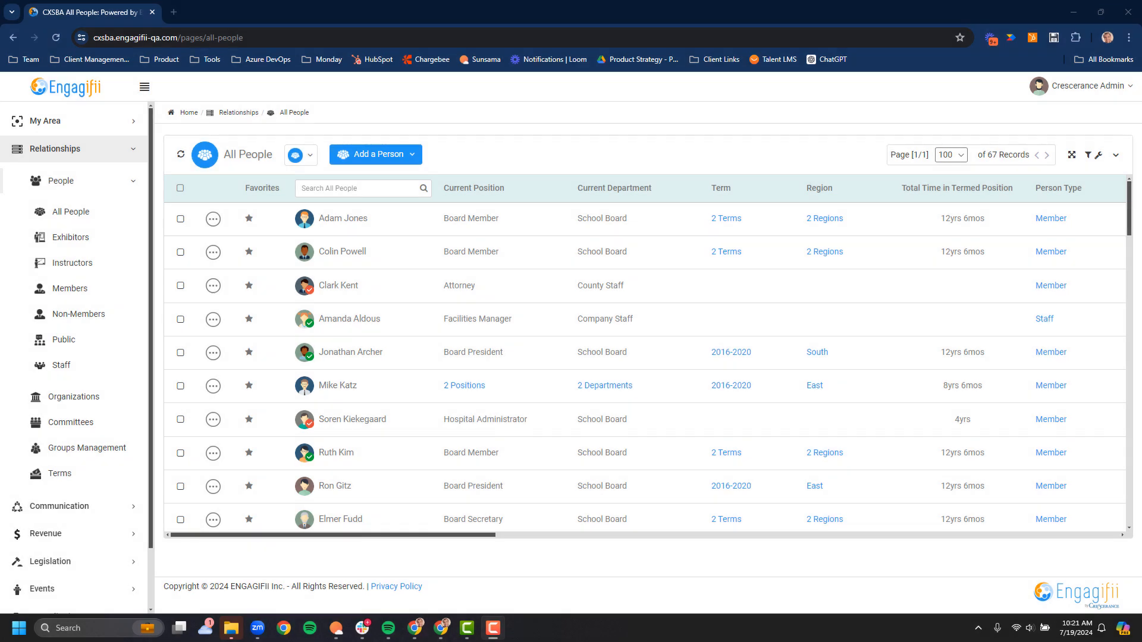
# Step: Open the profile of the member with two current positions, show the past positions at Autauga County, and view the Term History
pyautogui.click(464, 387)
pyautogui.click(348, 390)
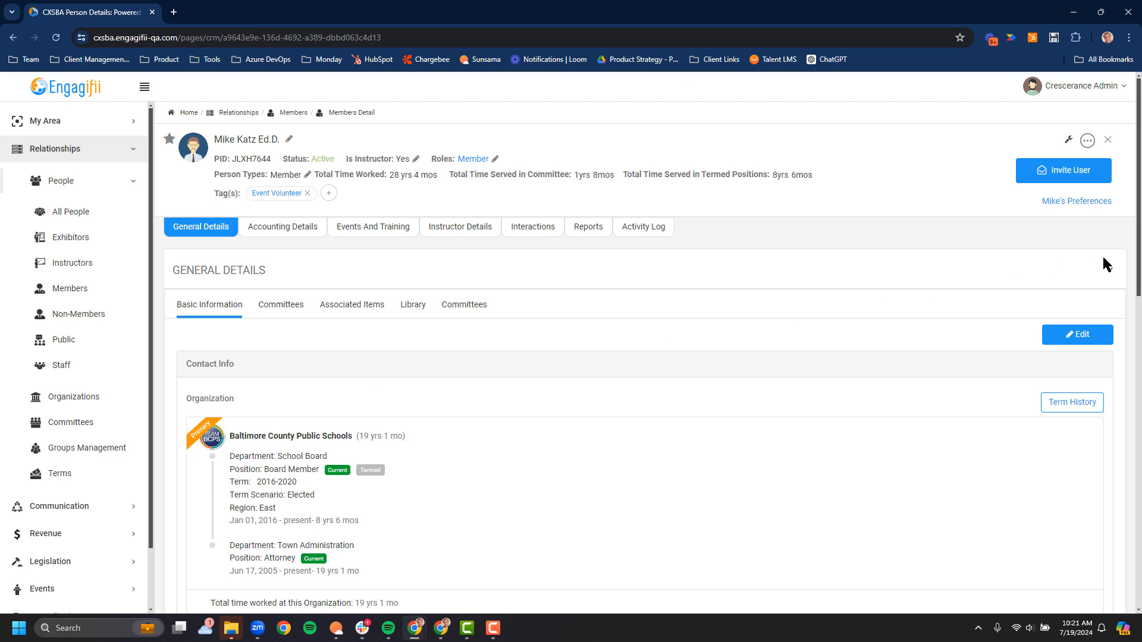
pyautogui.moveTo(1137, 269); pyautogui.dragTo(1129, 339)
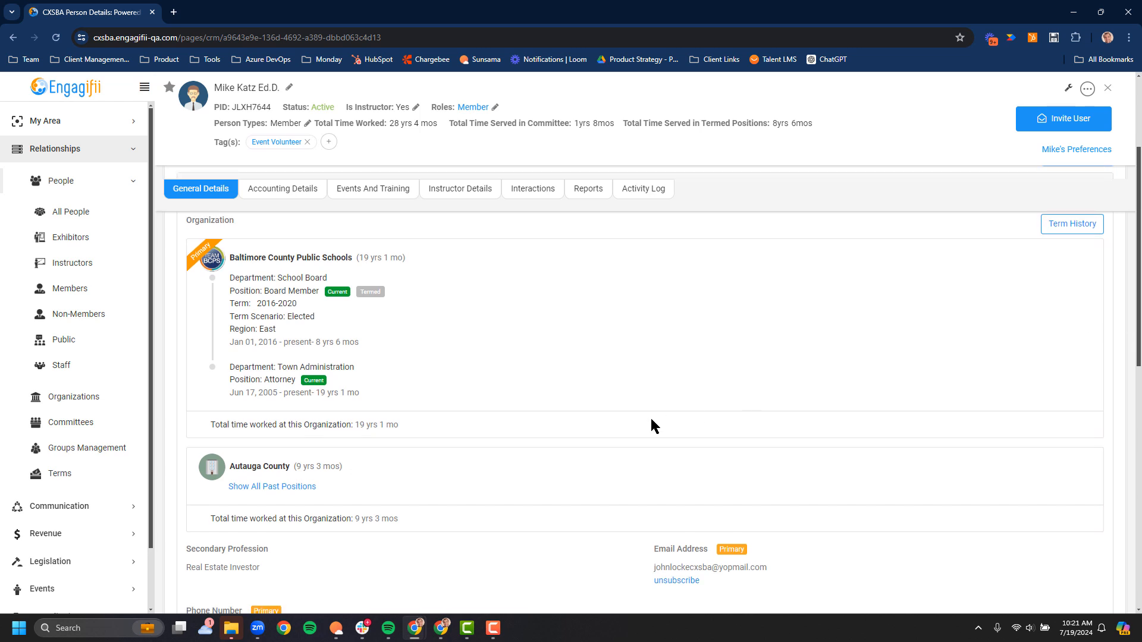
pyautogui.click(284, 488)
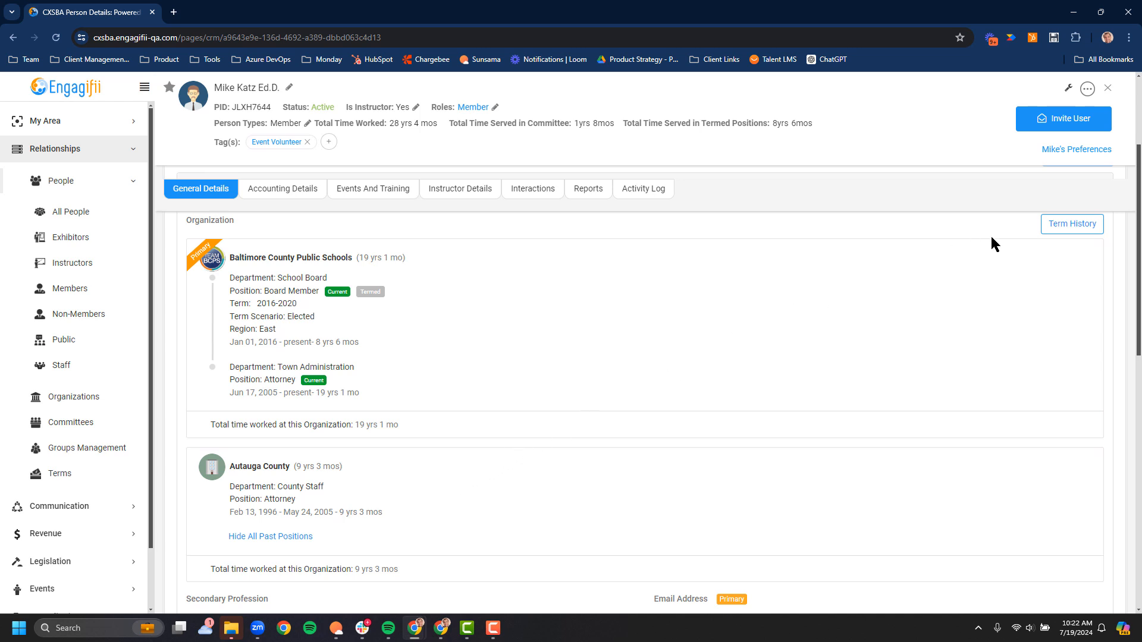
pyautogui.click(1066, 226)
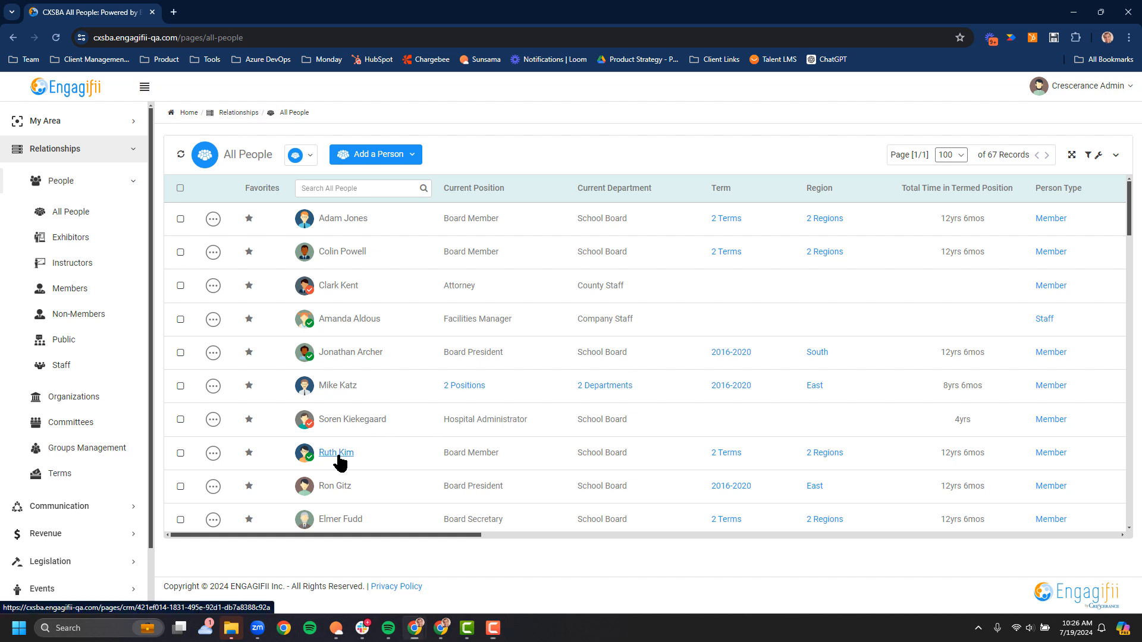
# Step: Open the profile of the board member listed below the Hospital Administrator and review the position's terms and Term History
pyautogui.click(336, 457)
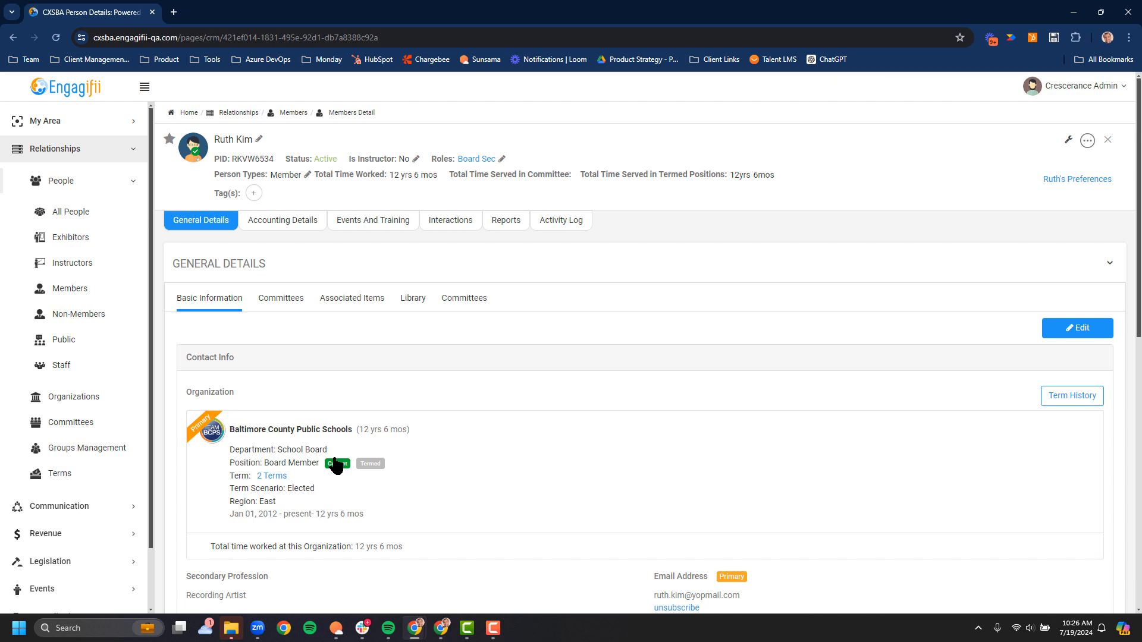
pyautogui.click(280, 476)
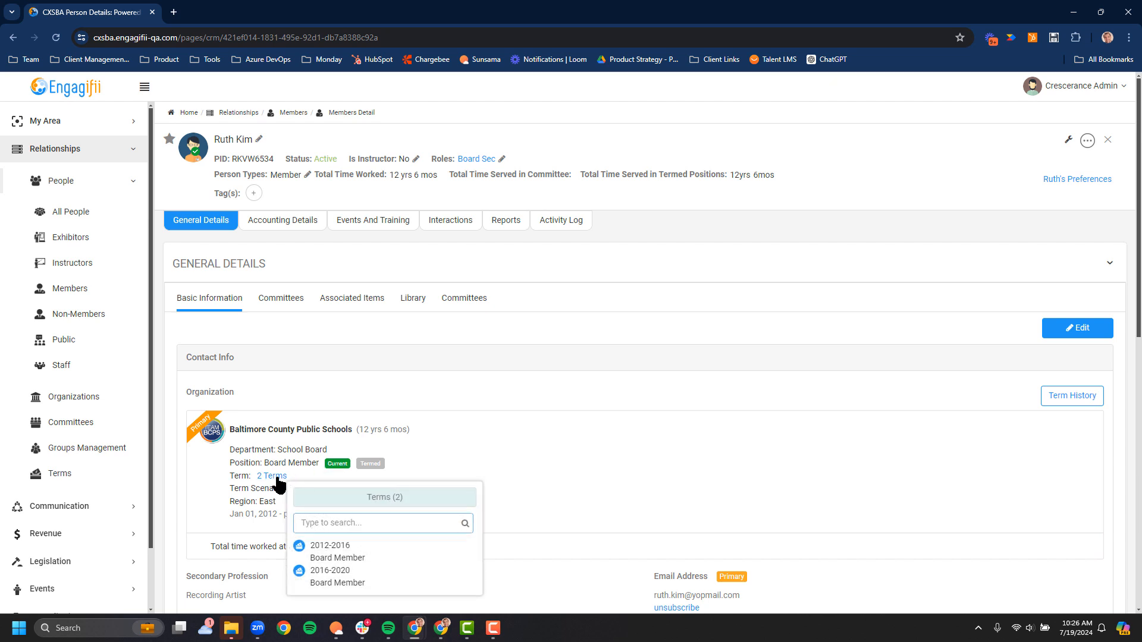
pyautogui.click(276, 477)
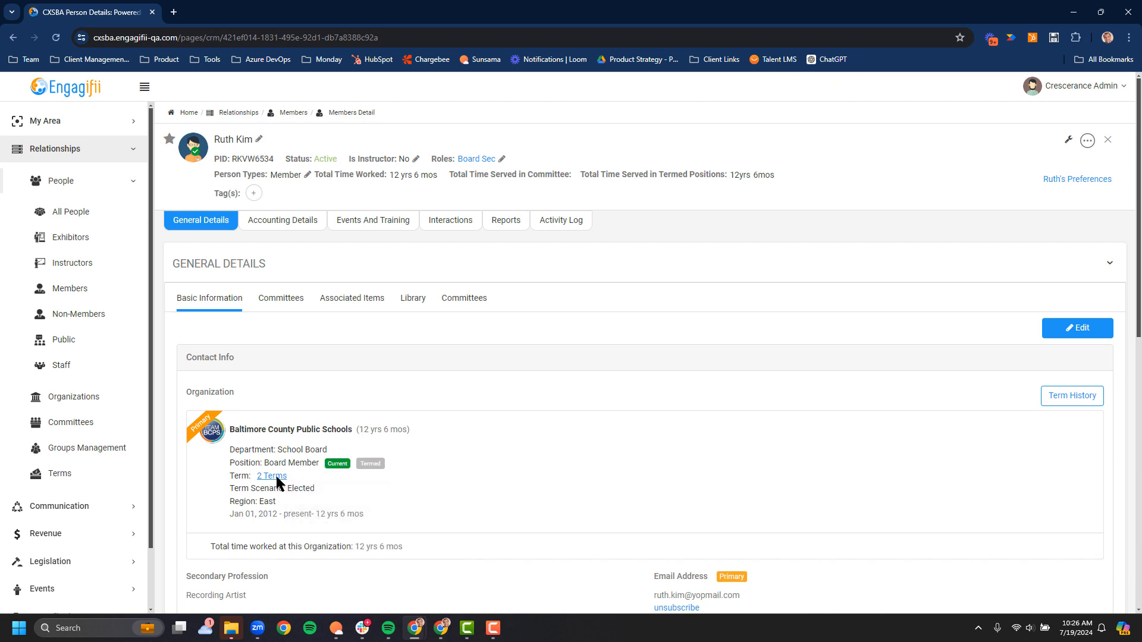
pyautogui.click(1079, 401)
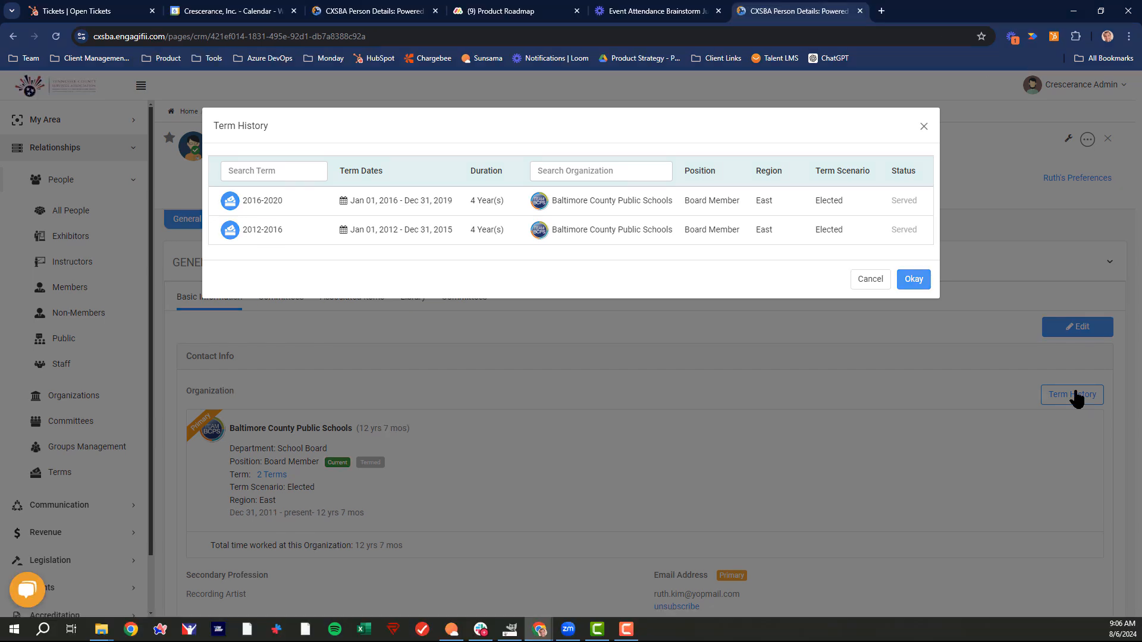
pyautogui.click(909, 282)
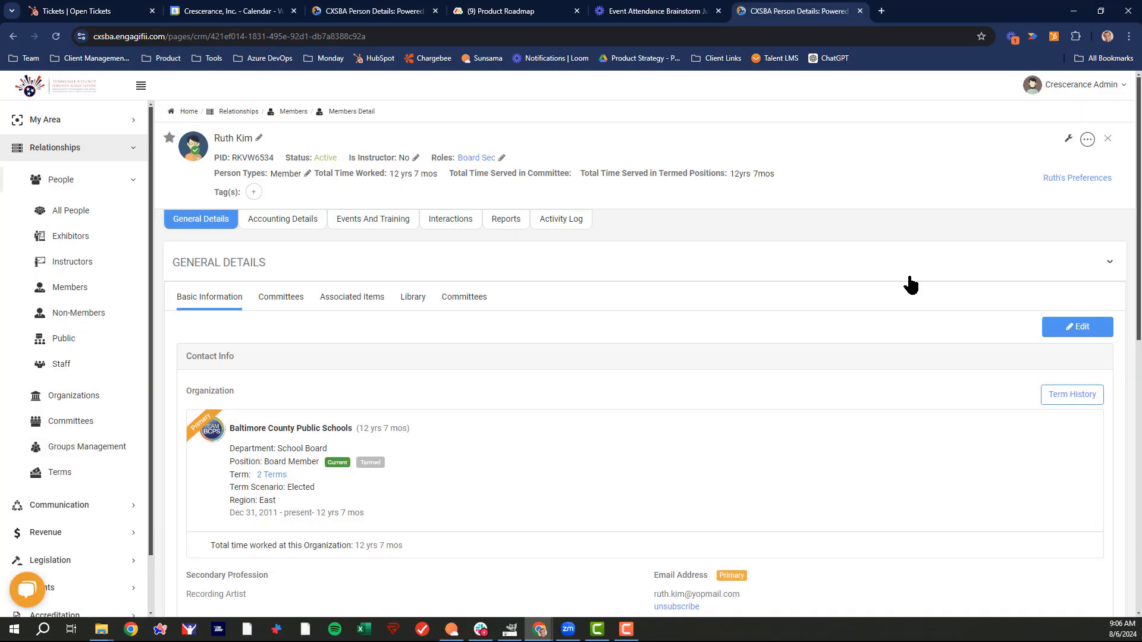
# Step: Set the Board Member position's terms to 2012-2016, 2020-2024 and 2024-2028, save the record, and open its Term History
pyautogui.click(1079, 328)
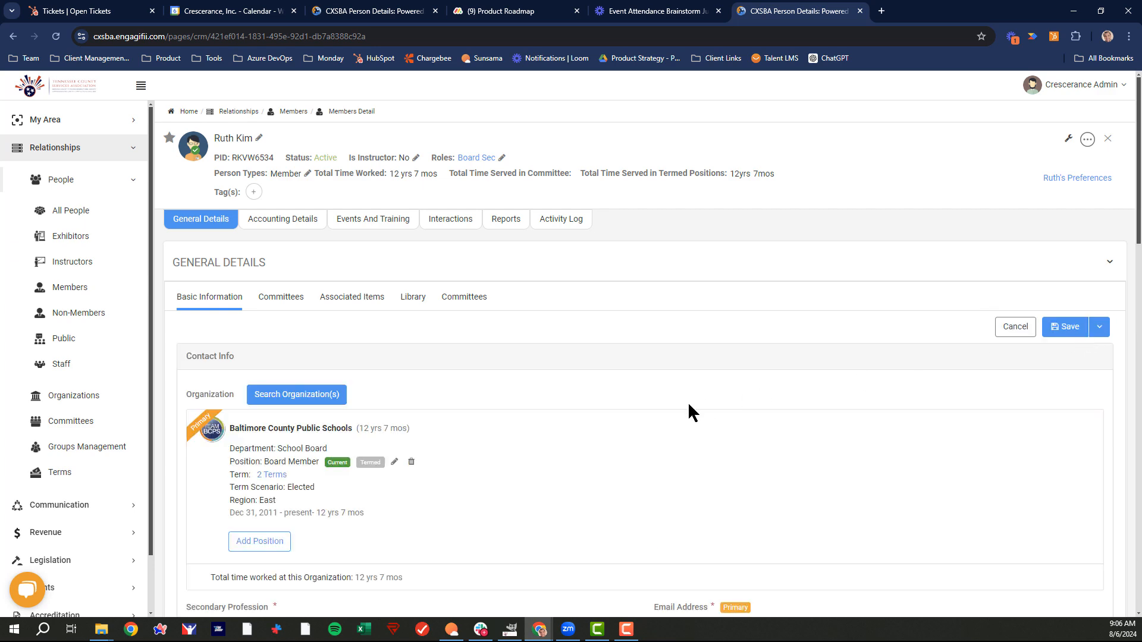
pyautogui.click(393, 461)
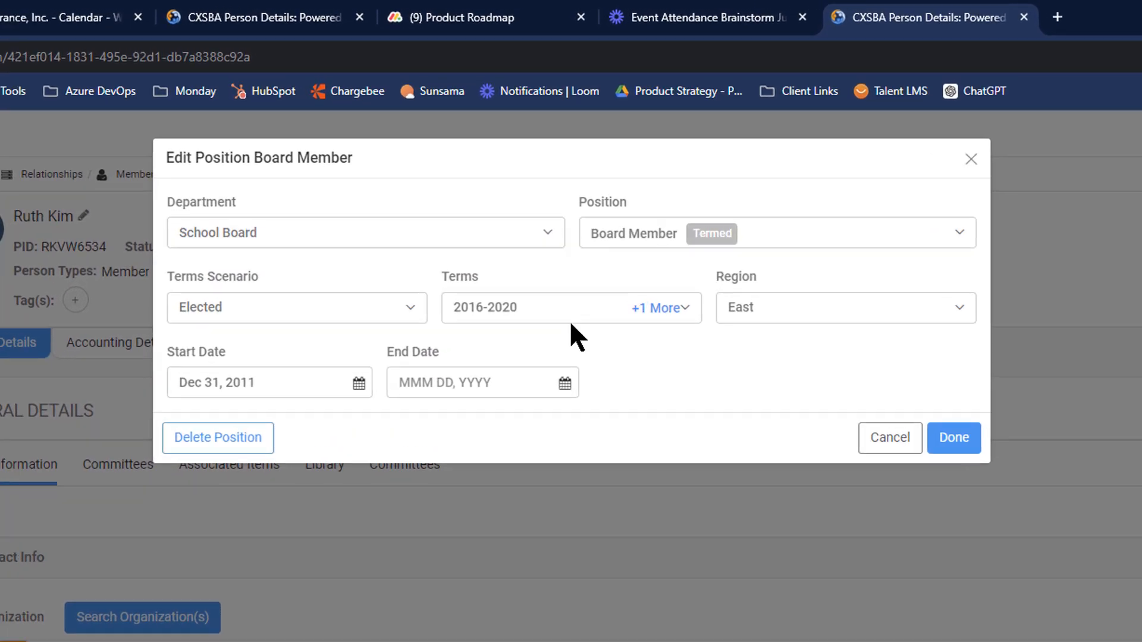
pyautogui.click(572, 237)
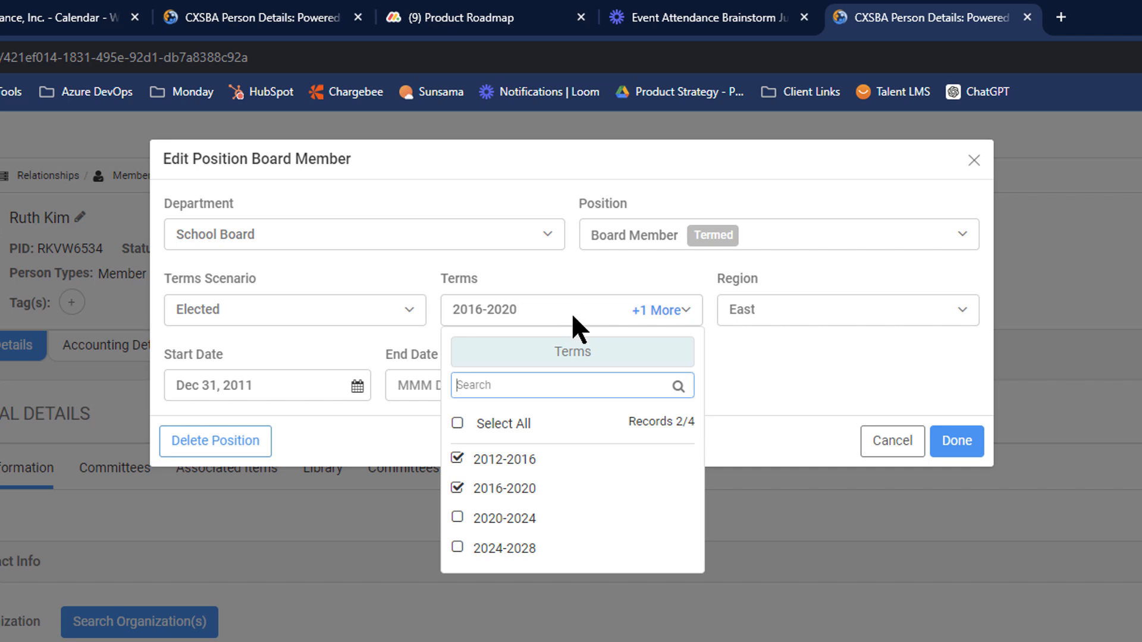
pyautogui.click(456, 518)
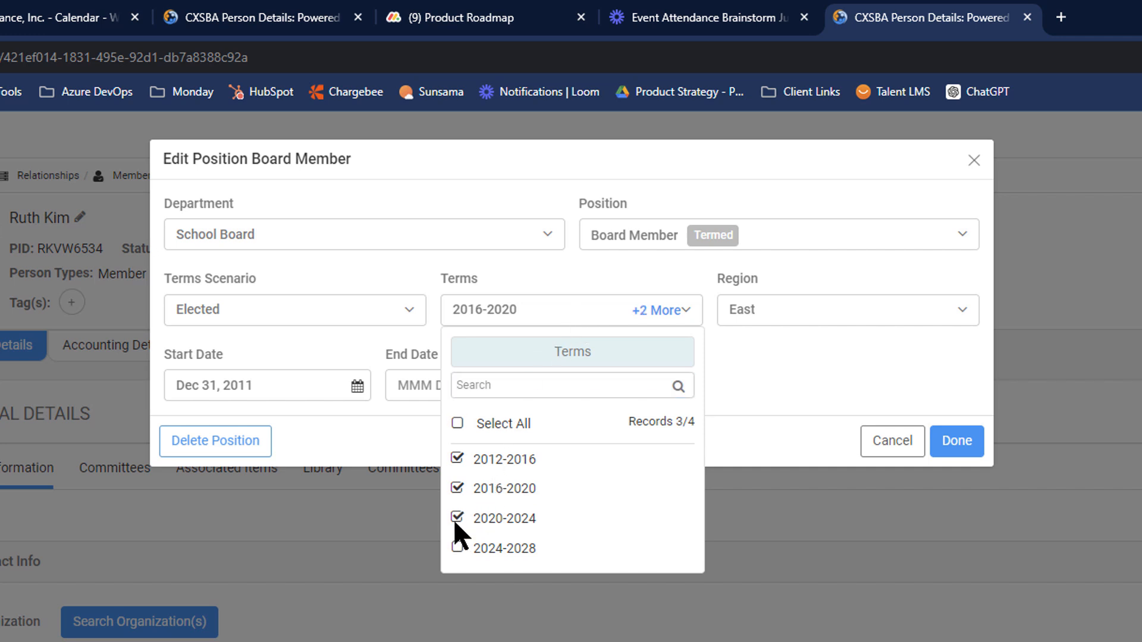
pyautogui.click(456, 488)
pyautogui.click(456, 547)
pyautogui.click(777, 466)
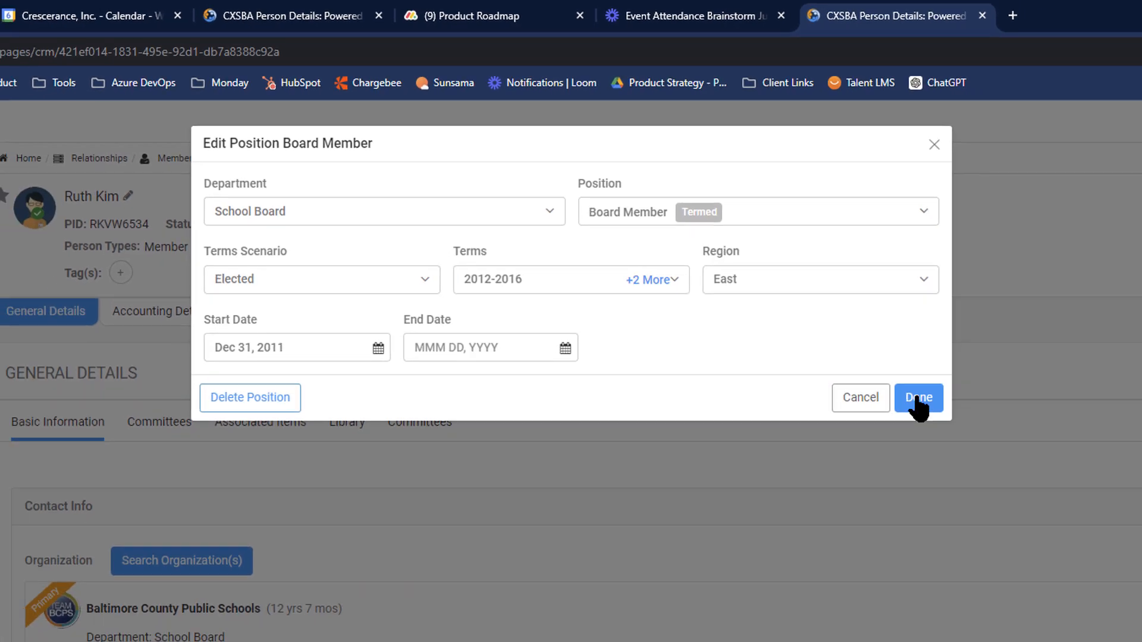
pyautogui.click(918, 400)
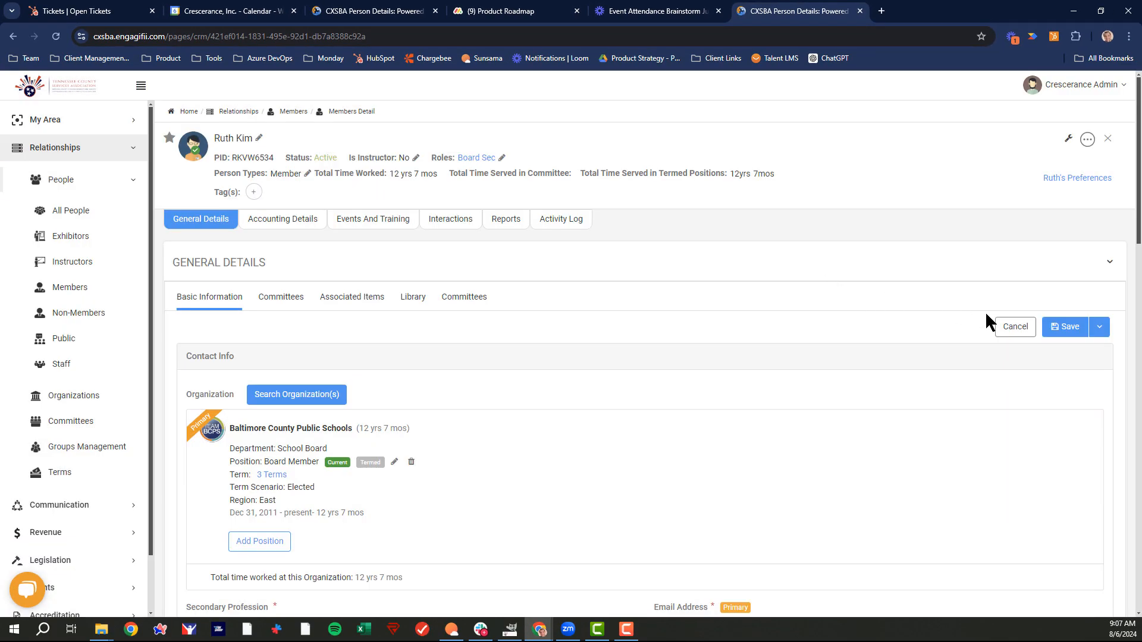
pyautogui.click(1073, 327)
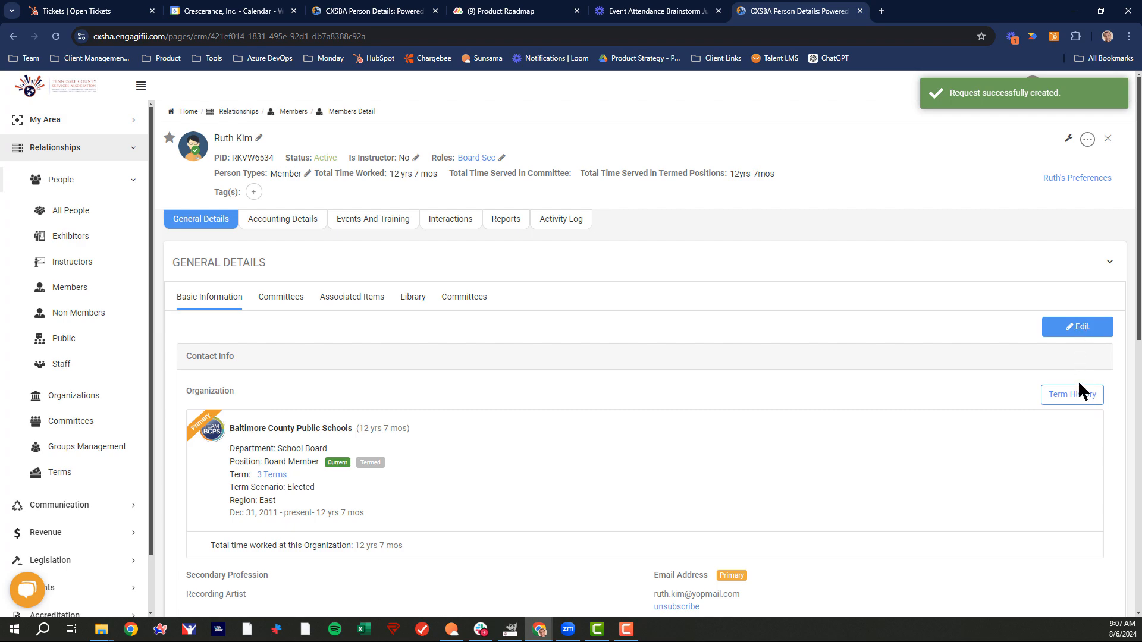
pyautogui.click(1078, 393)
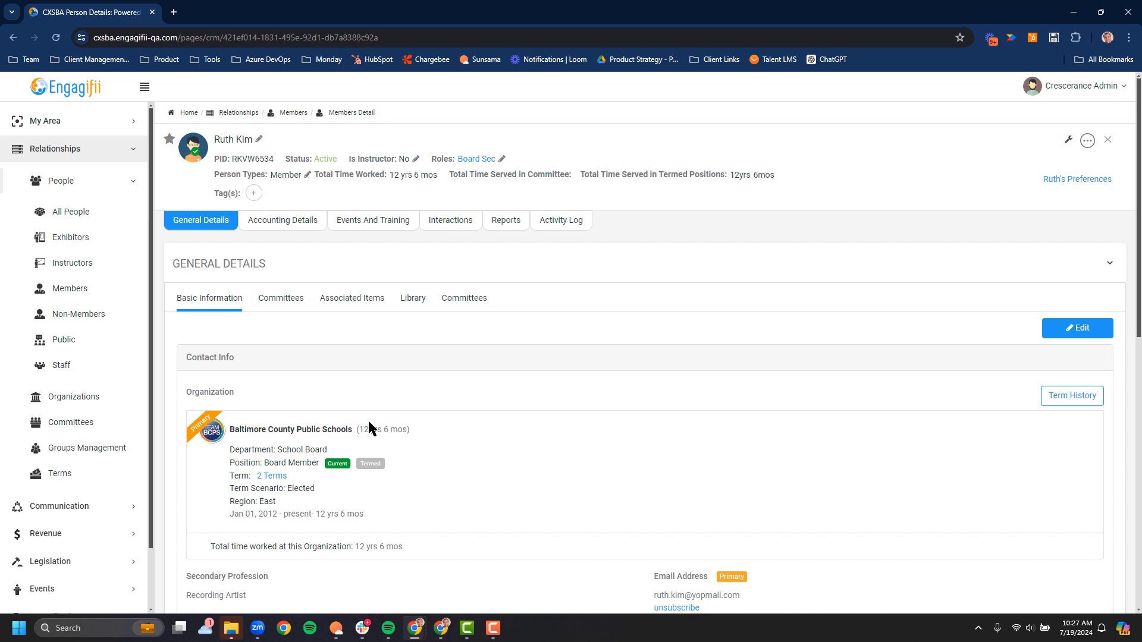
# Step: Open the people list of Baltimore County Public Schools and filter it to People in Past Terms Only
pyautogui.click(332, 430)
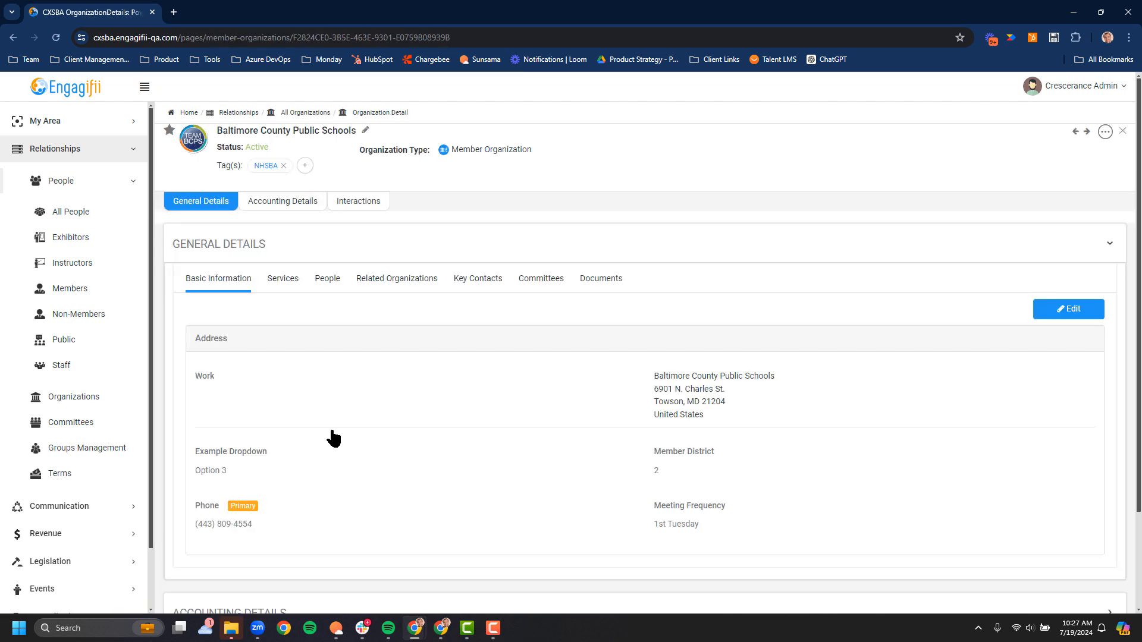
pyautogui.click(321, 285)
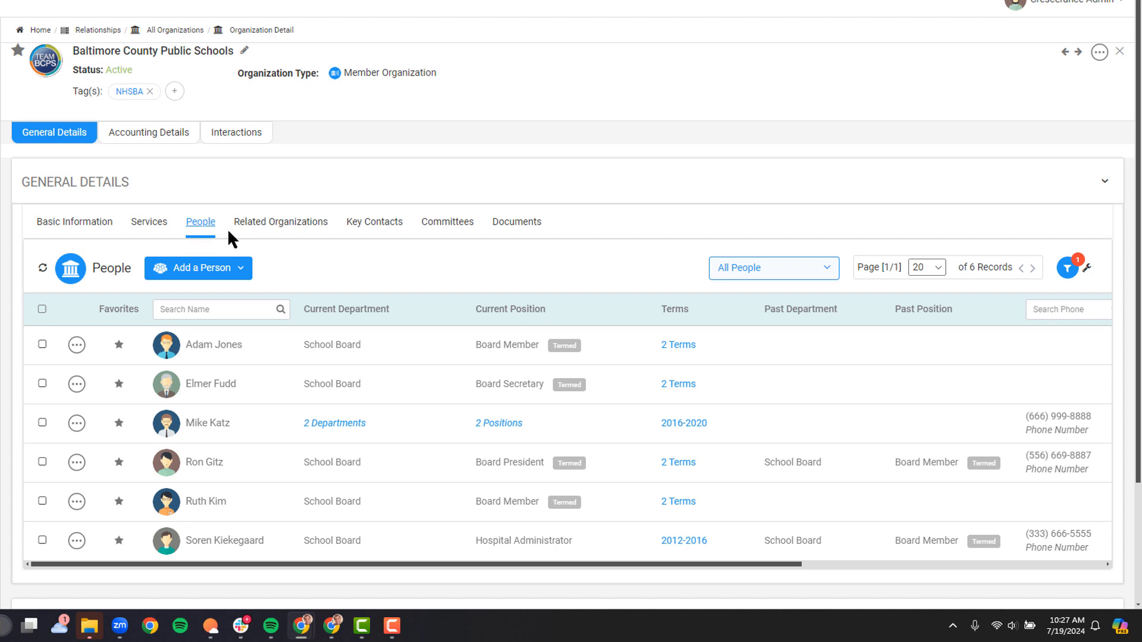
pyautogui.click(815, 269)
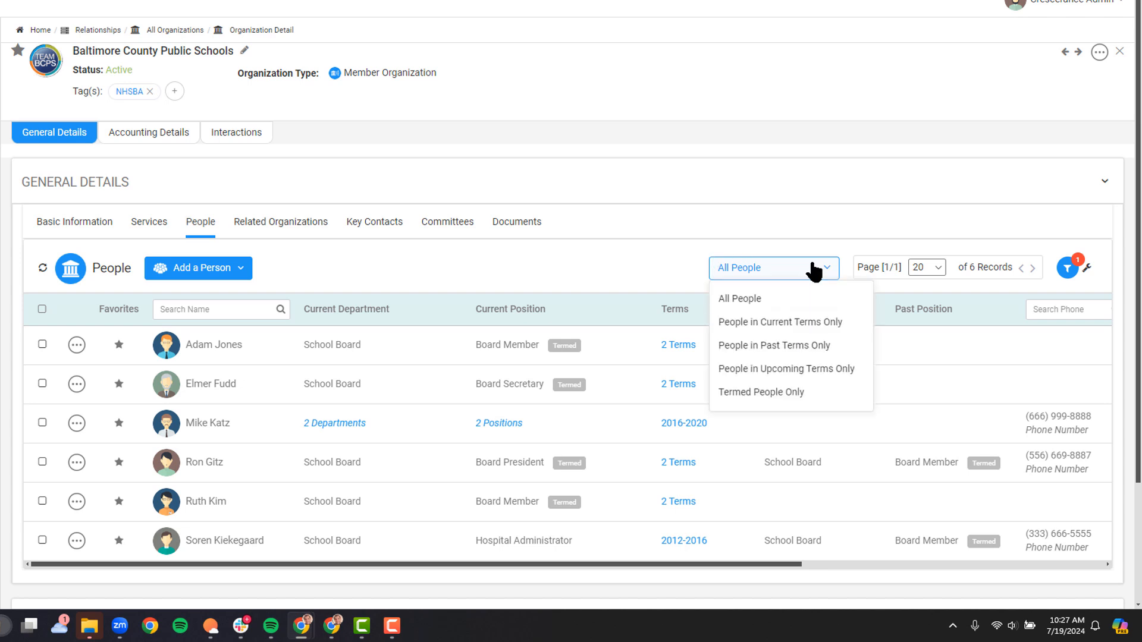
pyautogui.click(796, 347)
# Step: View the individual terms served by the Board Secretary and the Board President in the organization's people list
pyautogui.click(679, 385)
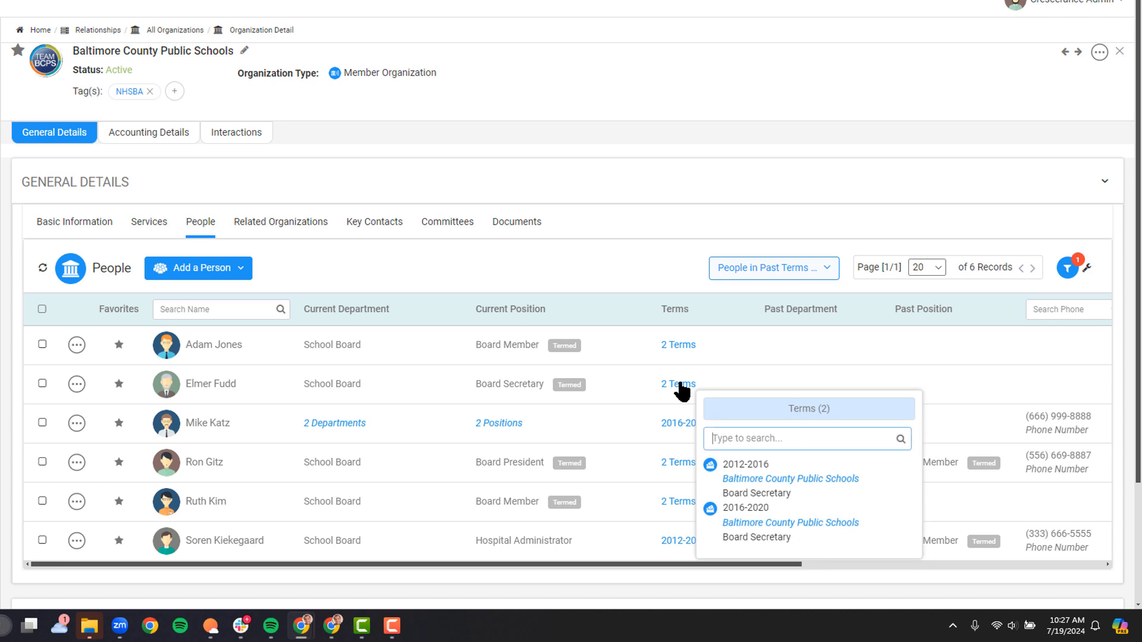
pyautogui.click(680, 385)
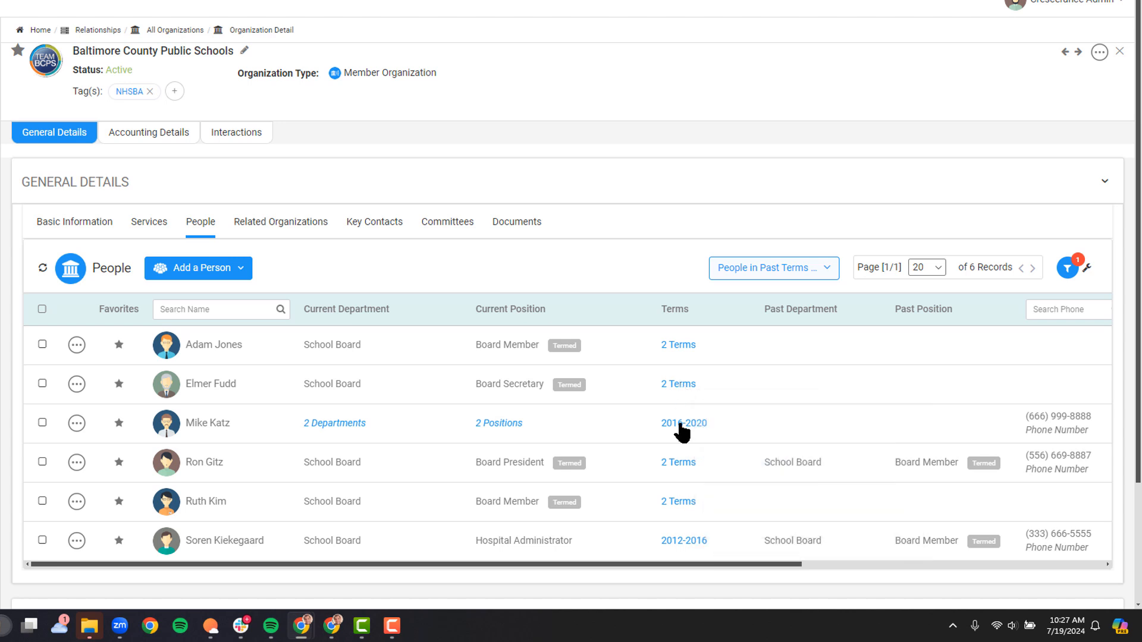
pyautogui.click(680, 467)
pyautogui.click(678, 467)
# Step: Filter the organization's people list to Termed People Only
pyautogui.click(803, 269)
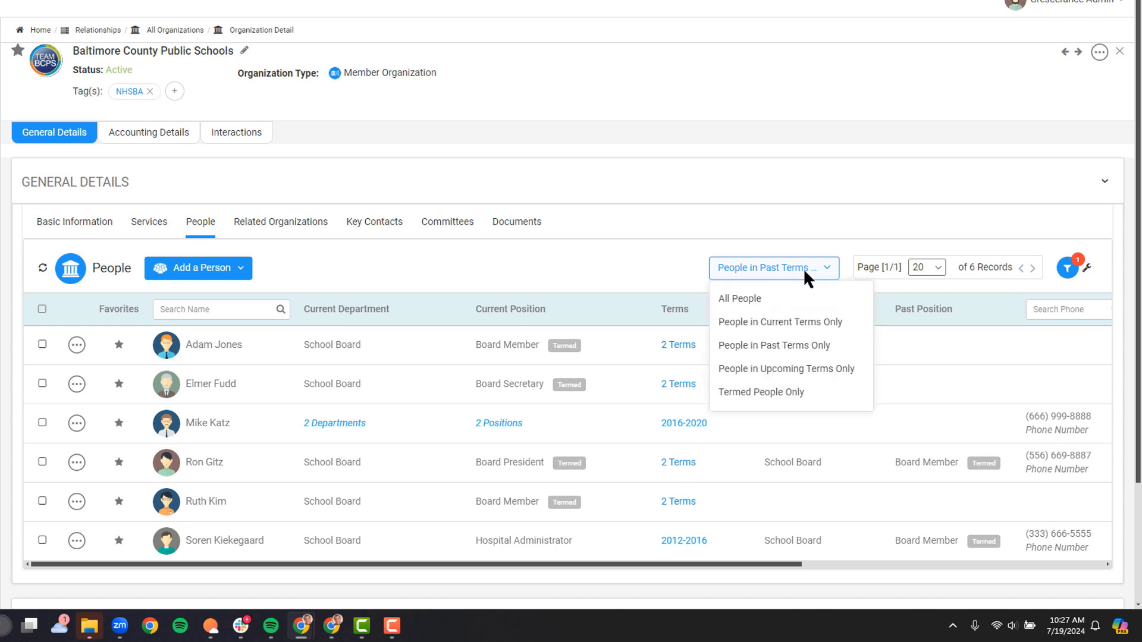
pyautogui.click(741, 394)
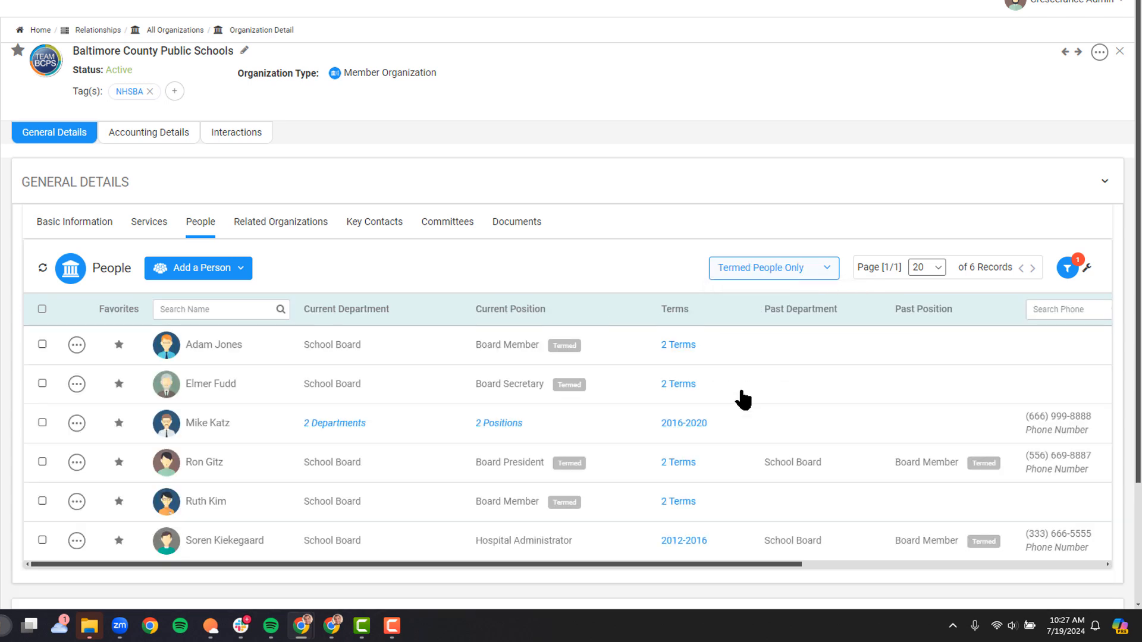
pyautogui.click(761, 279)
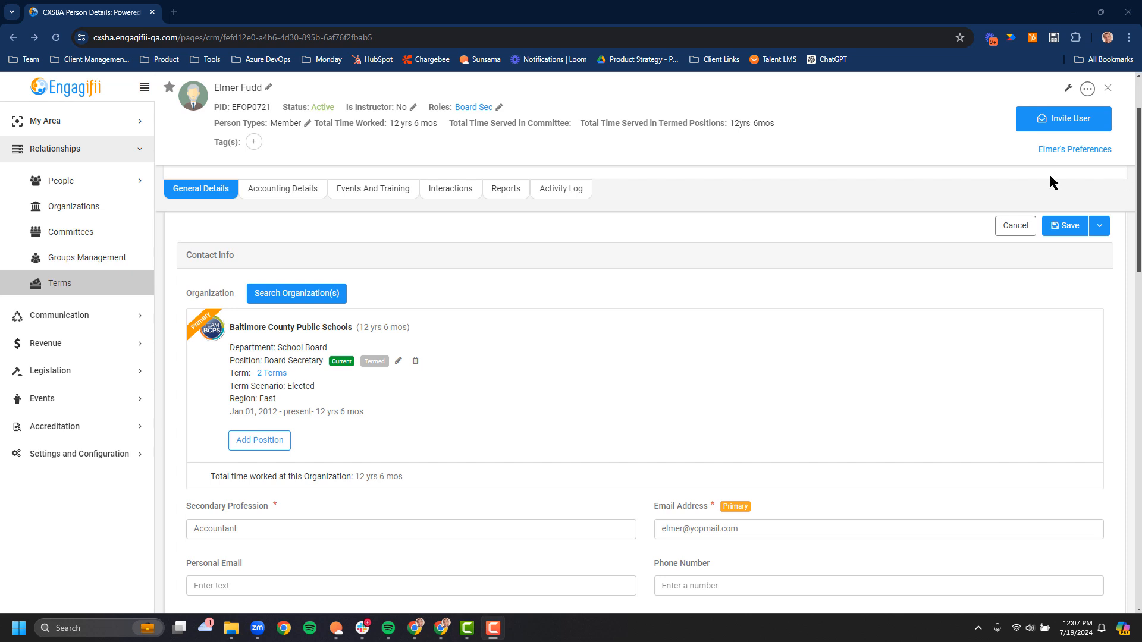
# Step: Add the 2020-2024 term to the member's Board Secretary position and save the record
pyautogui.click(396, 362)
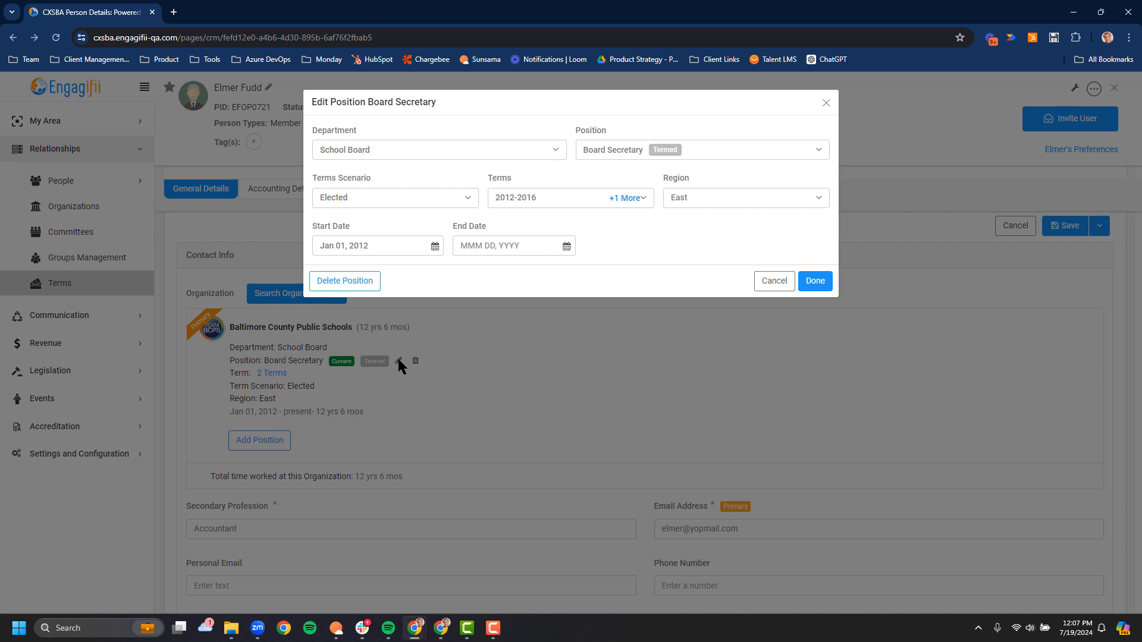
pyautogui.click(557, 198)
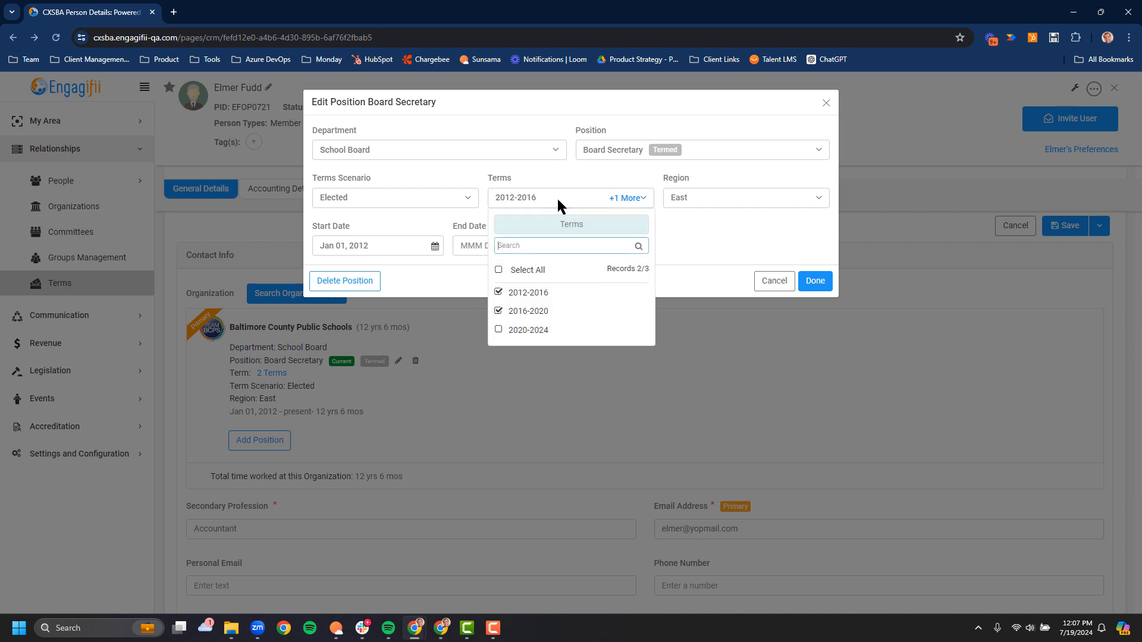
pyautogui.click(498, 329)
pyautogui.doubleClick(675, 177)
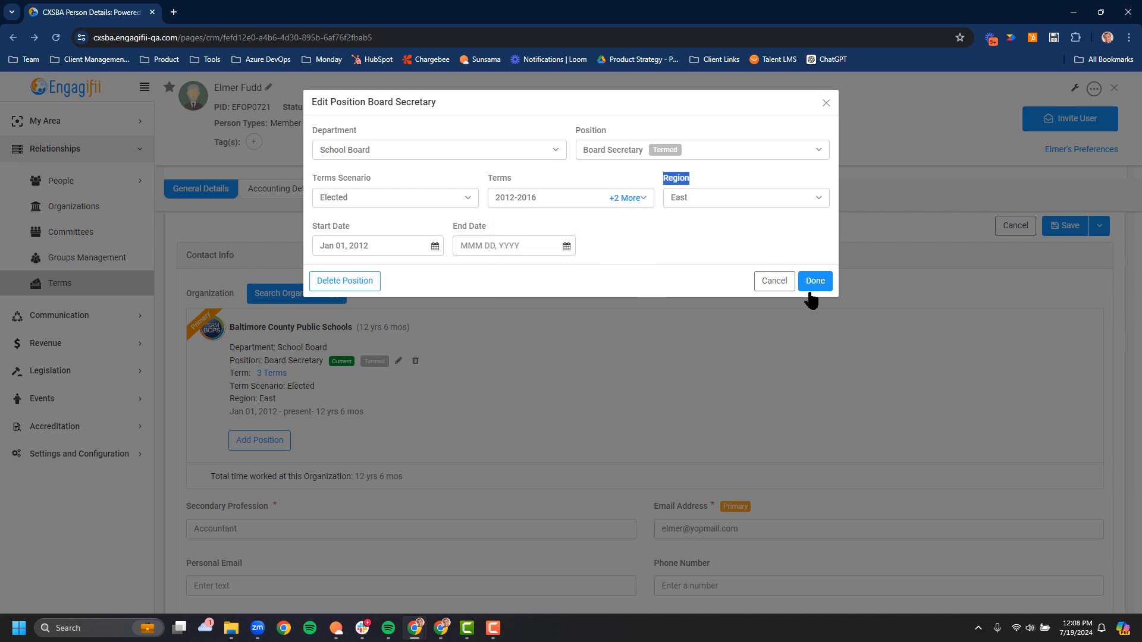
pyautogui.click(815, 280)
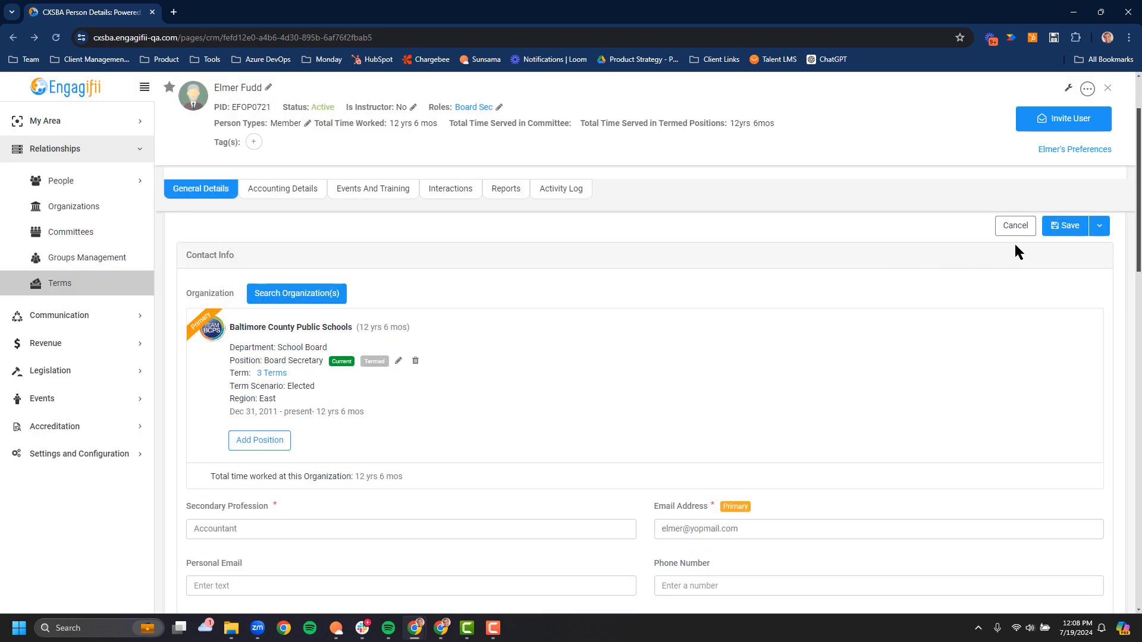
pyautogui.click(1064, 229)
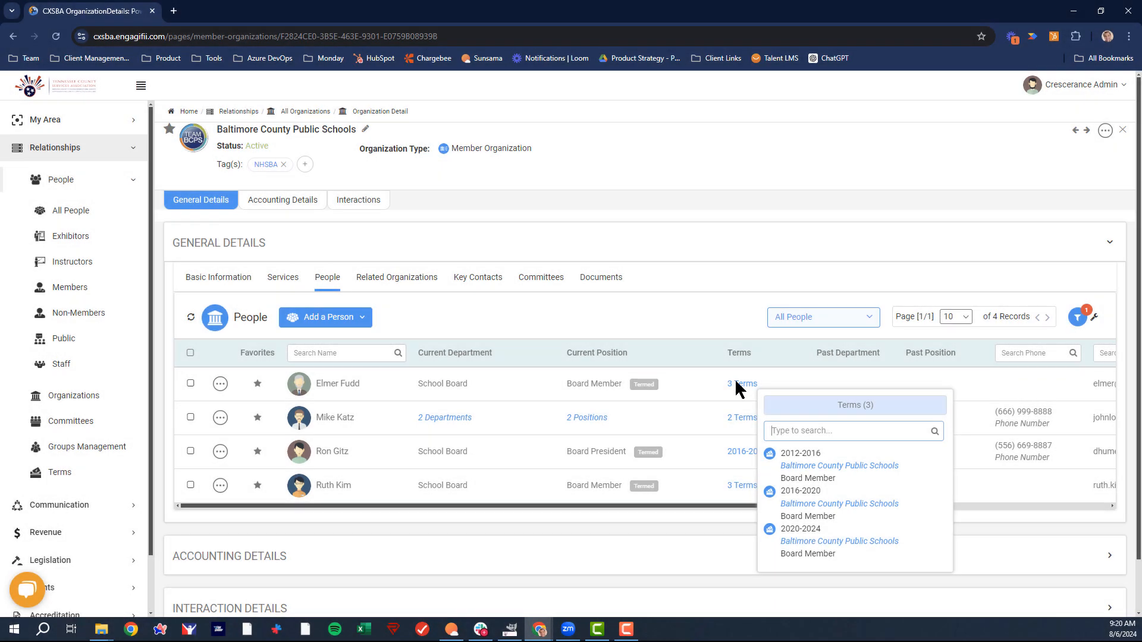
# Step: View the first listed Board Member's terms and open the form for ending that member's position
pyautogui.click(737, 385)
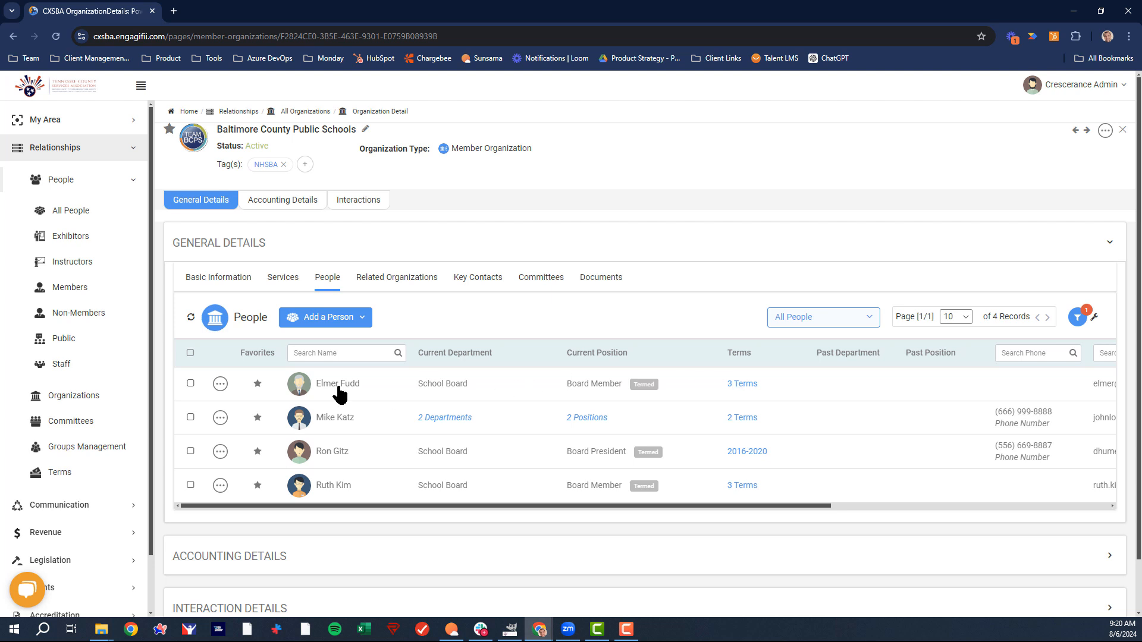
pyautogui.click(220, 384)
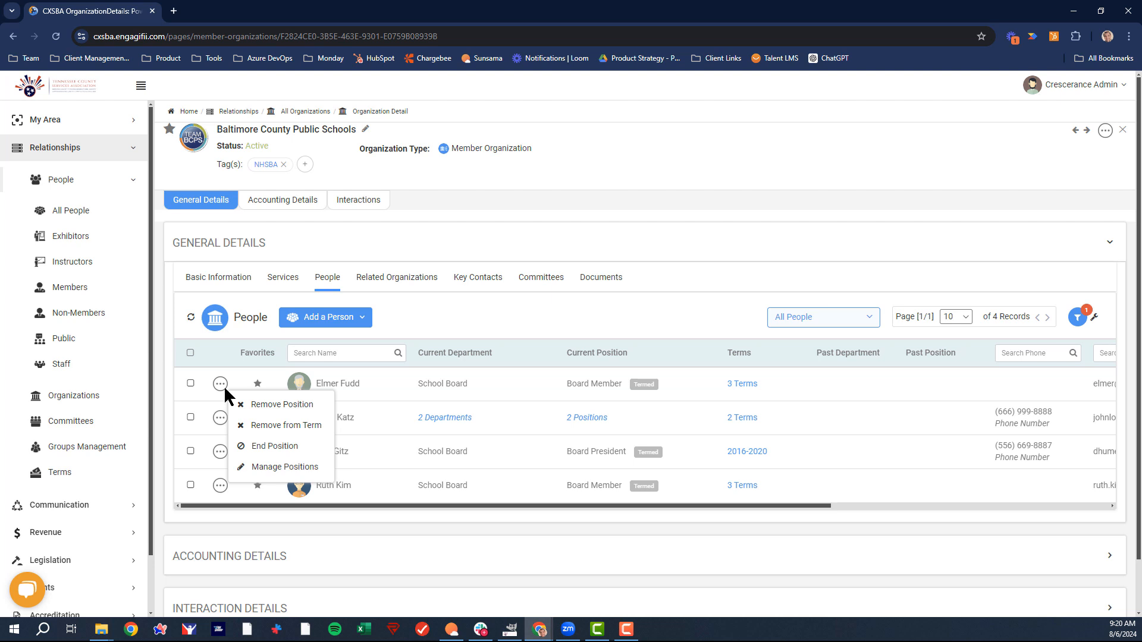
pyautogui.click(265, 452)
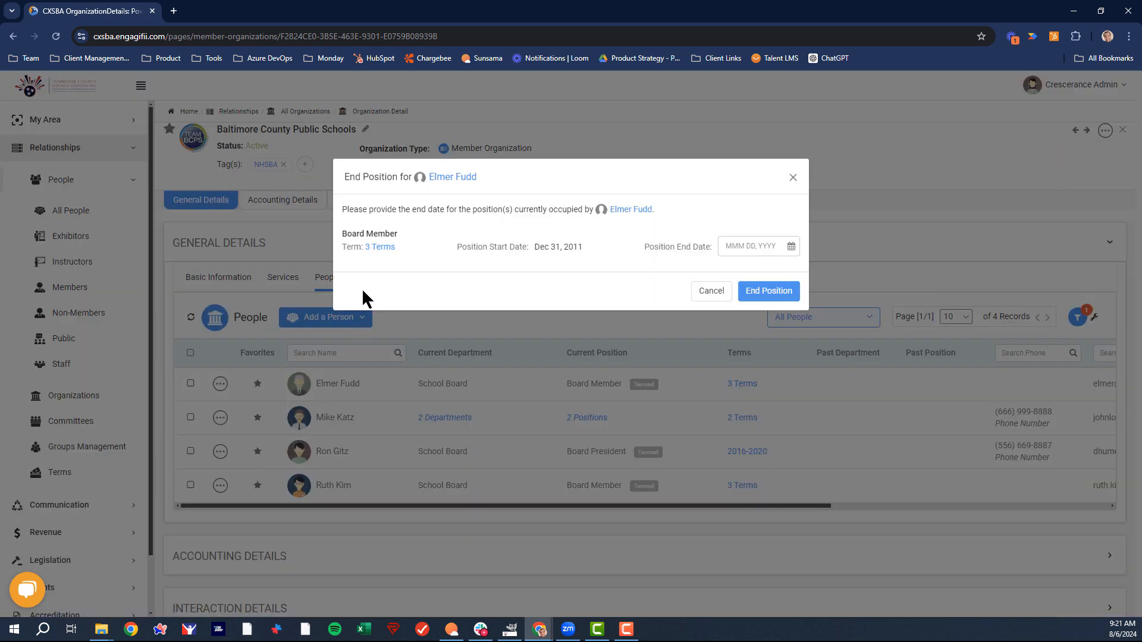
pyautogui.click(378, 249)
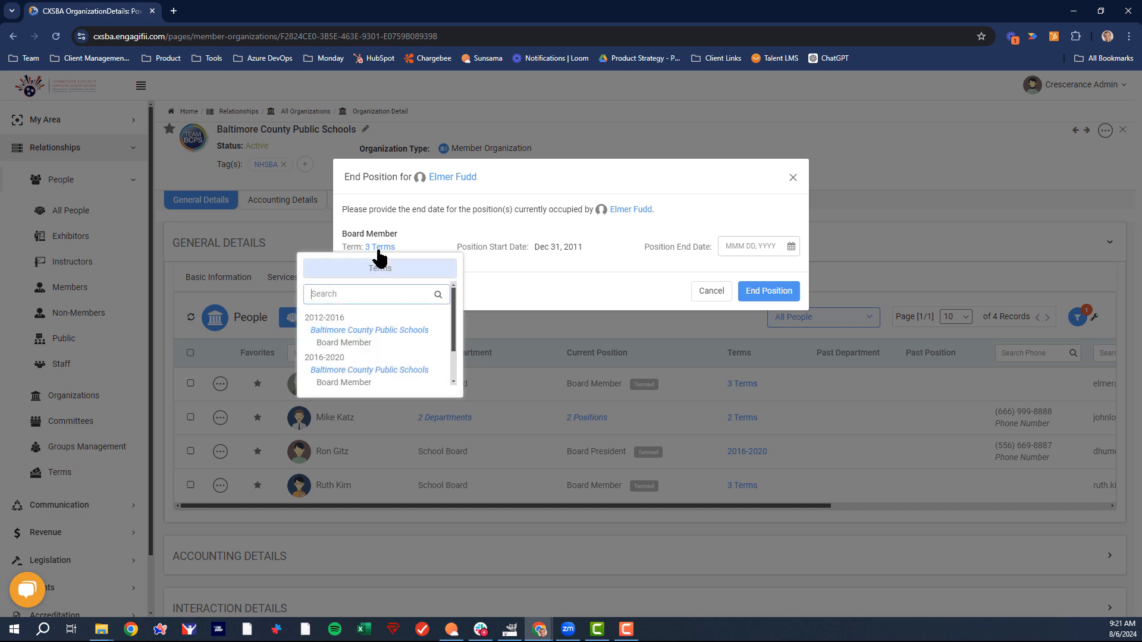
pyautogui.click(573, 247)
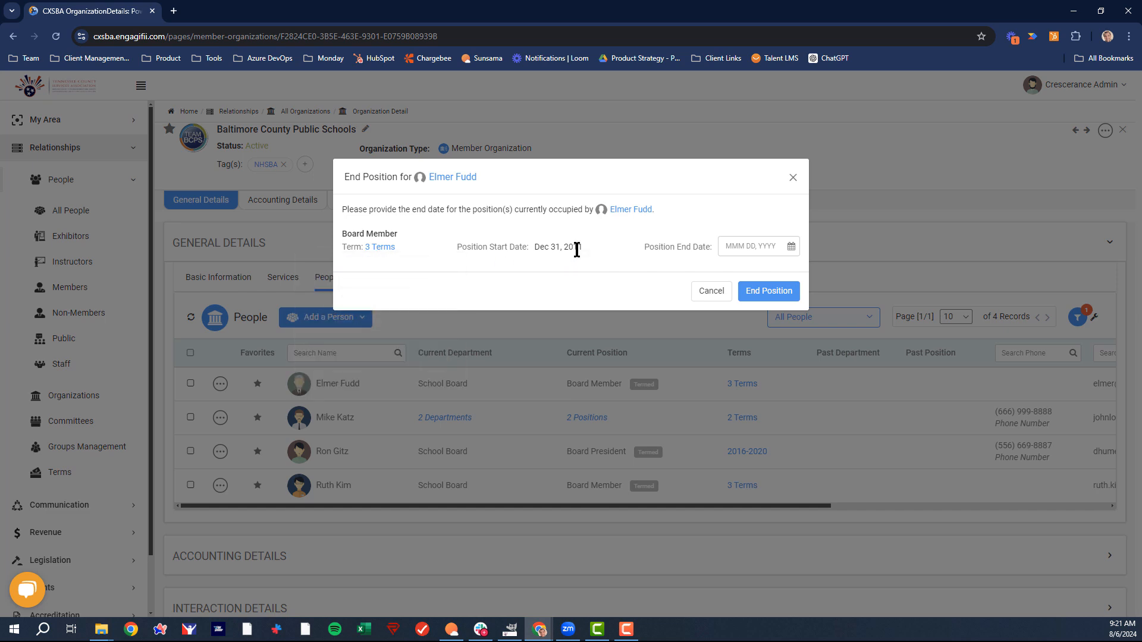
# Step: Set the Board Member's position end date to Jan 01, 2025 and end the position
pyautogui.click(749, 249)
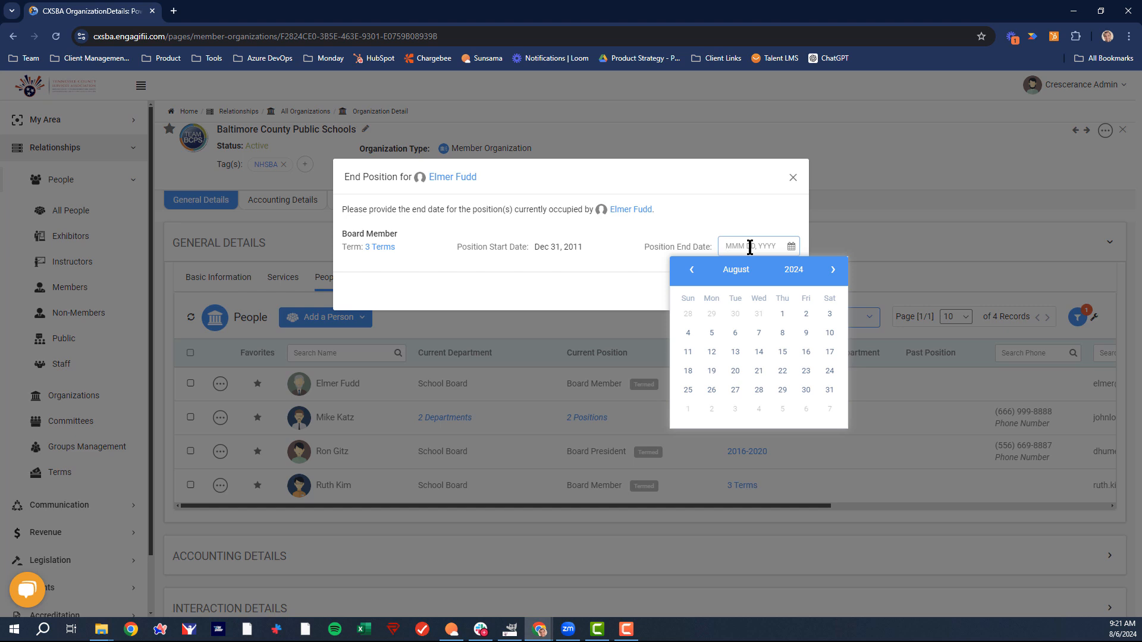
pyautogui.click(833, 271)
pyautogui.click(833, 271)
pyautogui.click(833, 270)
pyautogui.click(832, 271)
pyautogui.click(832, 270)
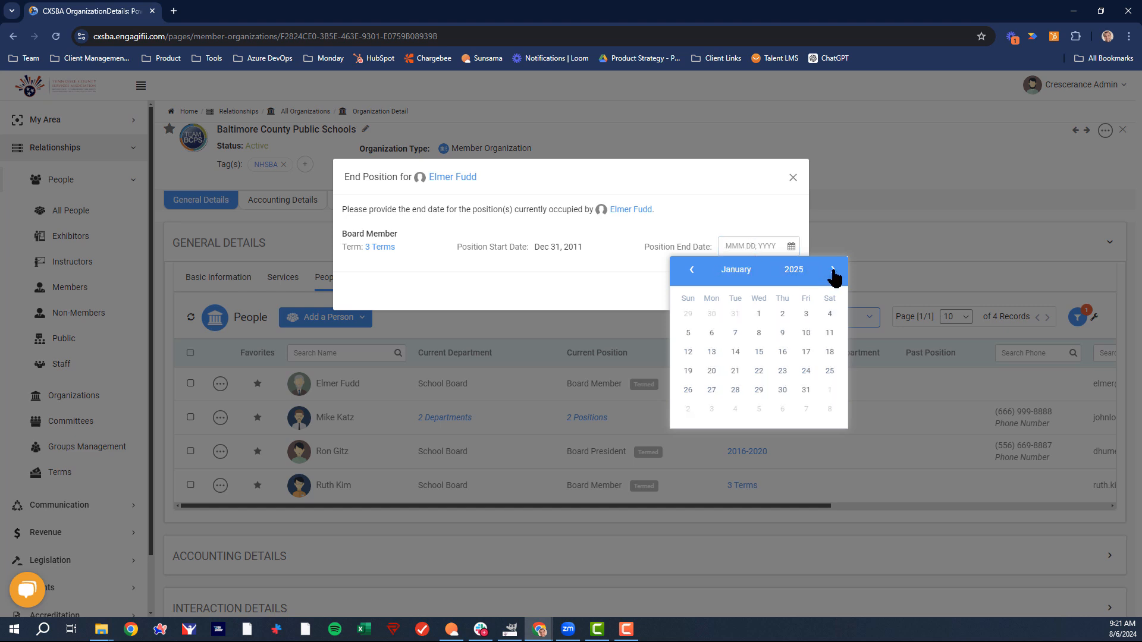
pyautogui.click(757, 314)
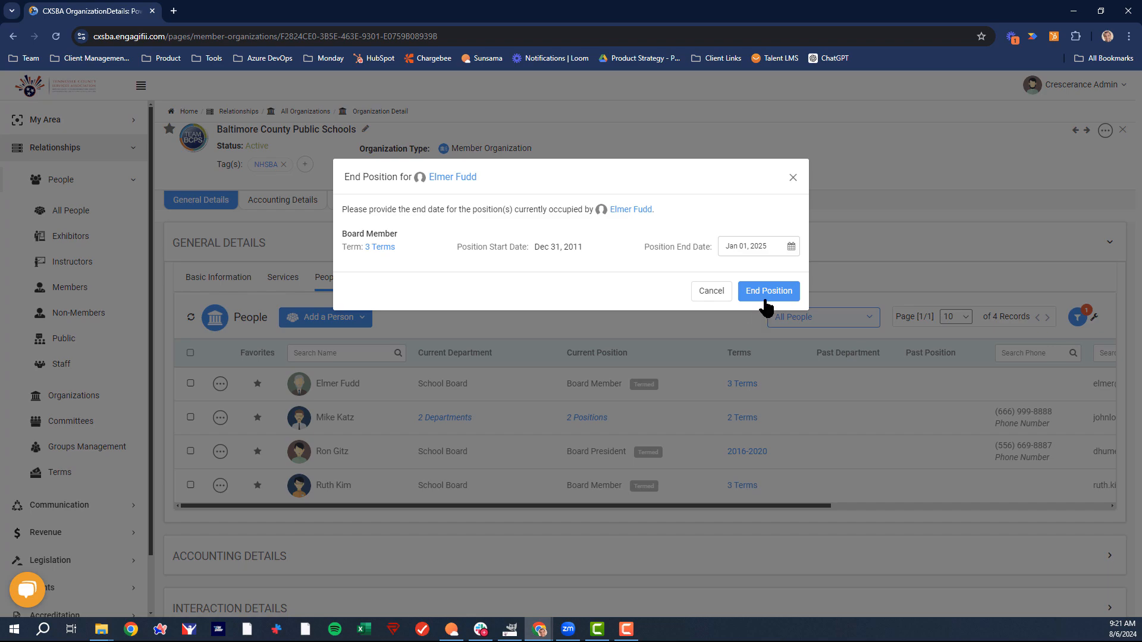
pyautogui.click(766, 293)
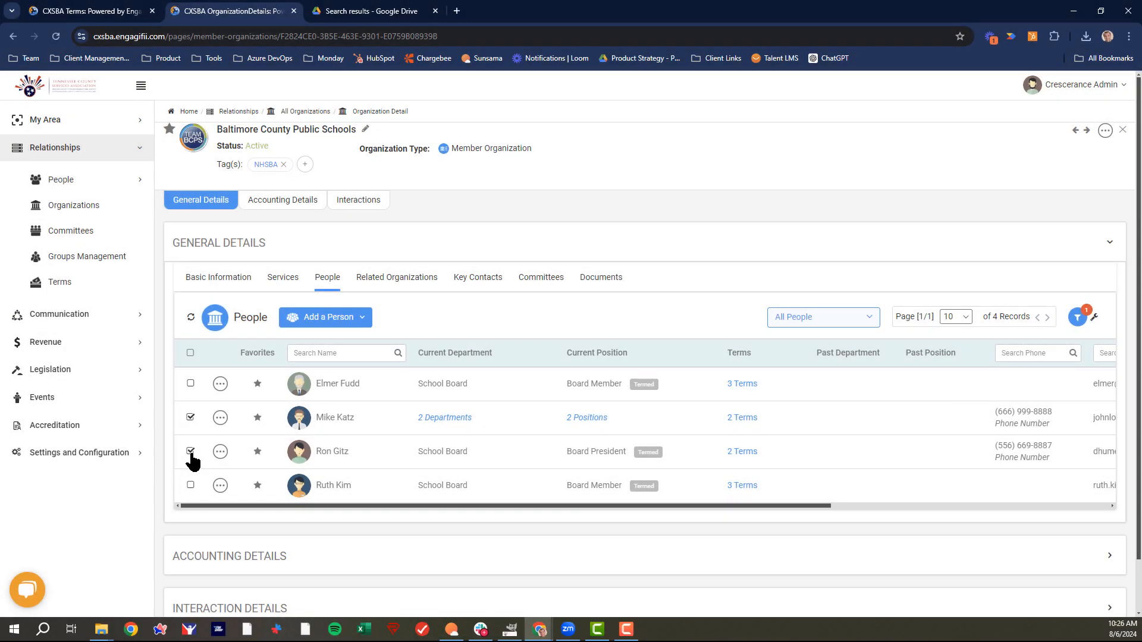
# Step: Start ending positions for the two selected people and set the Board President's end date to Jan 01, 2025
pyautogui.click(1094, 320)
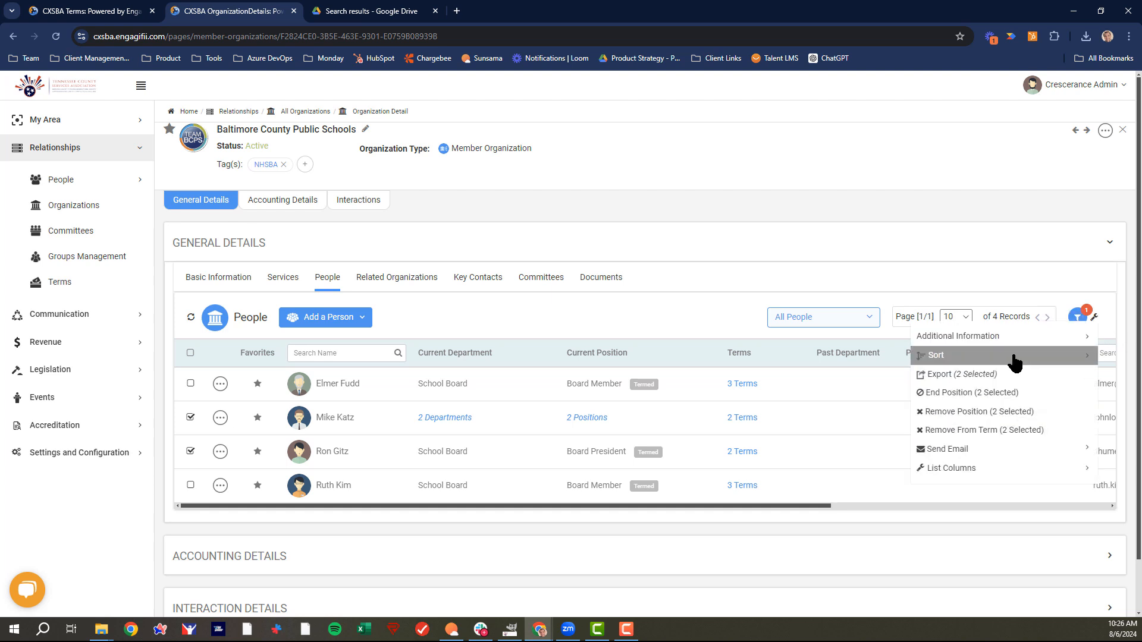
pyautogui.click(960, 393)
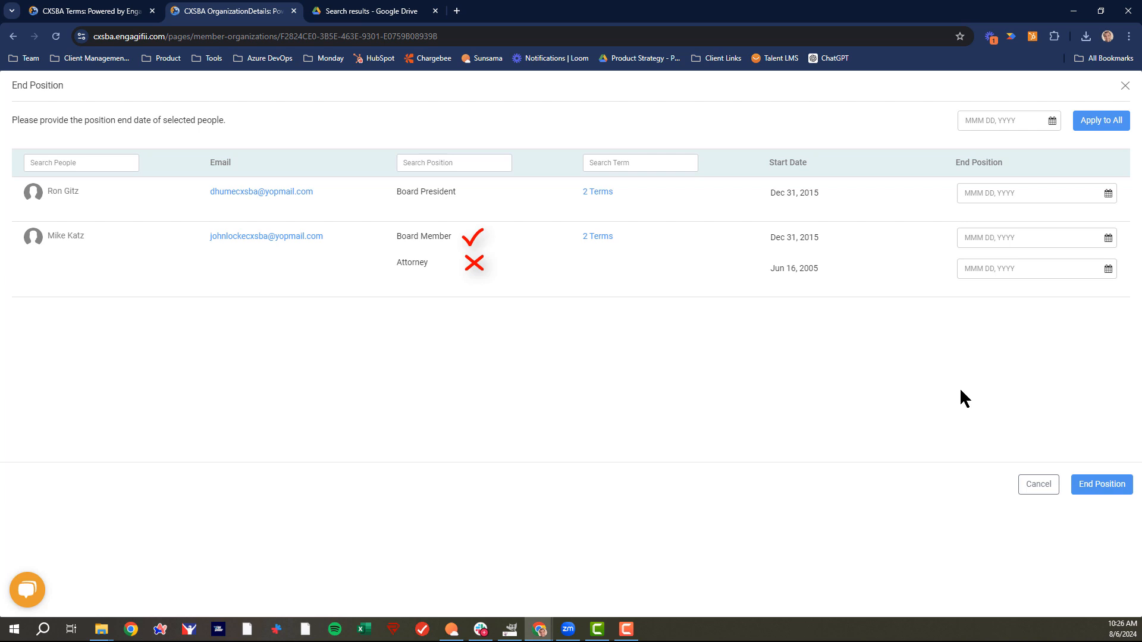
pyautogui.click(1021, 201)
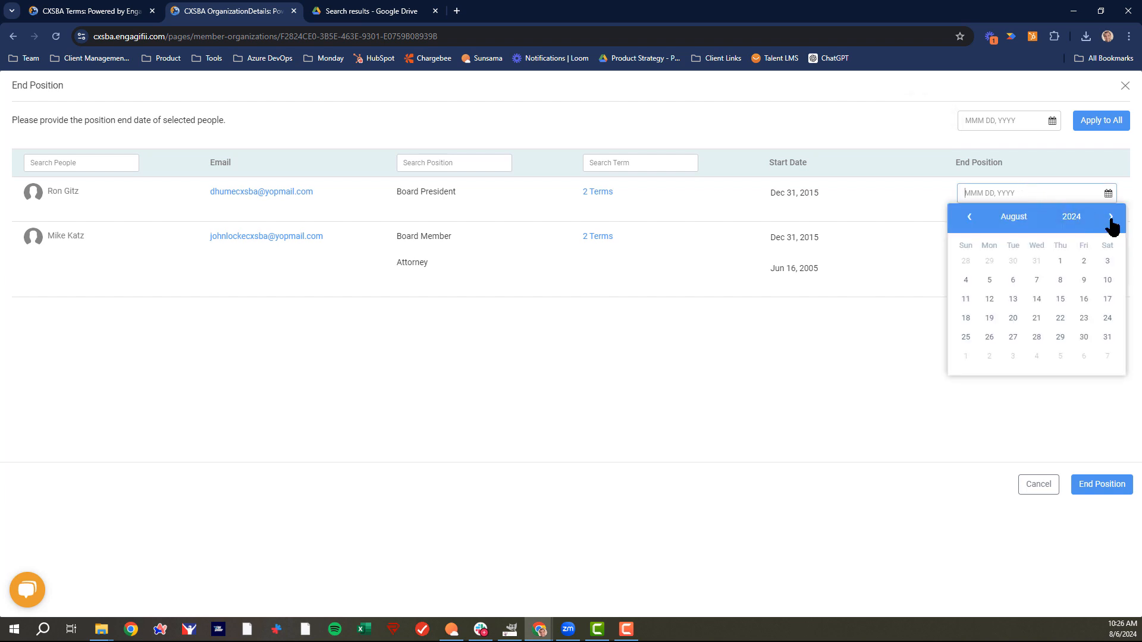
pyautogui.click(1110, 217)
pyautogui.click(1111, 217)
pyautogui.click(1110, 217)
pyautogui.click(1110, 217)
pyautogui.click(1110, 217)
pyautogui.click(1041, 263)
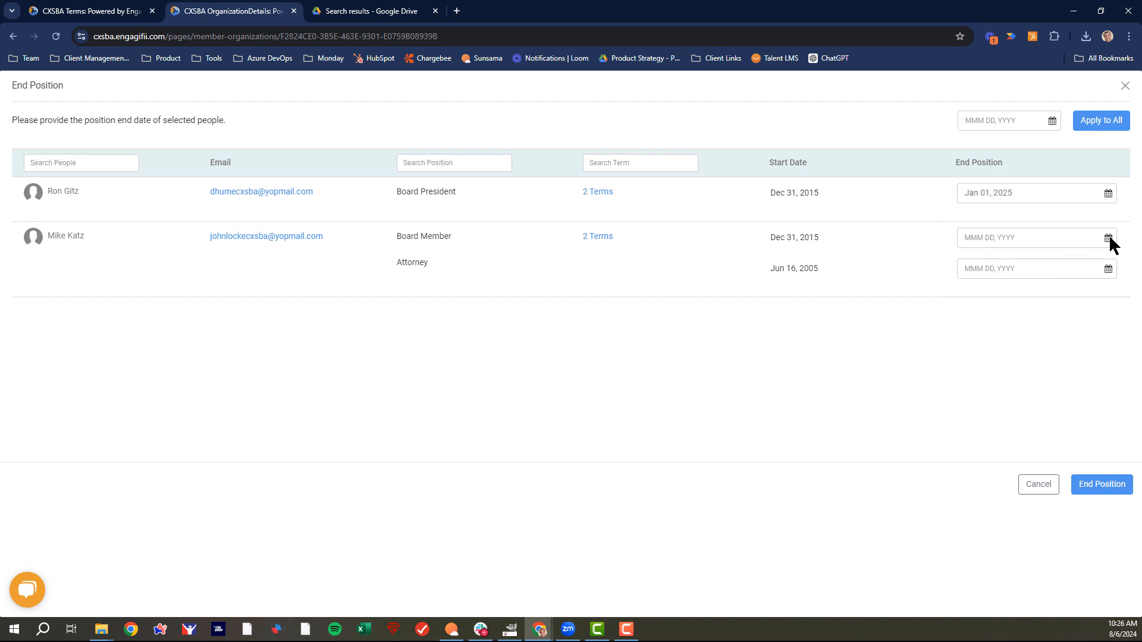
# Step: Set only the second person's Board Member end date to Jan 01, 2025, end the positions and deselect both people
pyautogui.click(1108, 238)
pyautogui.click(1109, 262)
pyautogui.click(1109, 262)
pyautogui.click(1109, 261)
pyautogui.click(1109, 261)
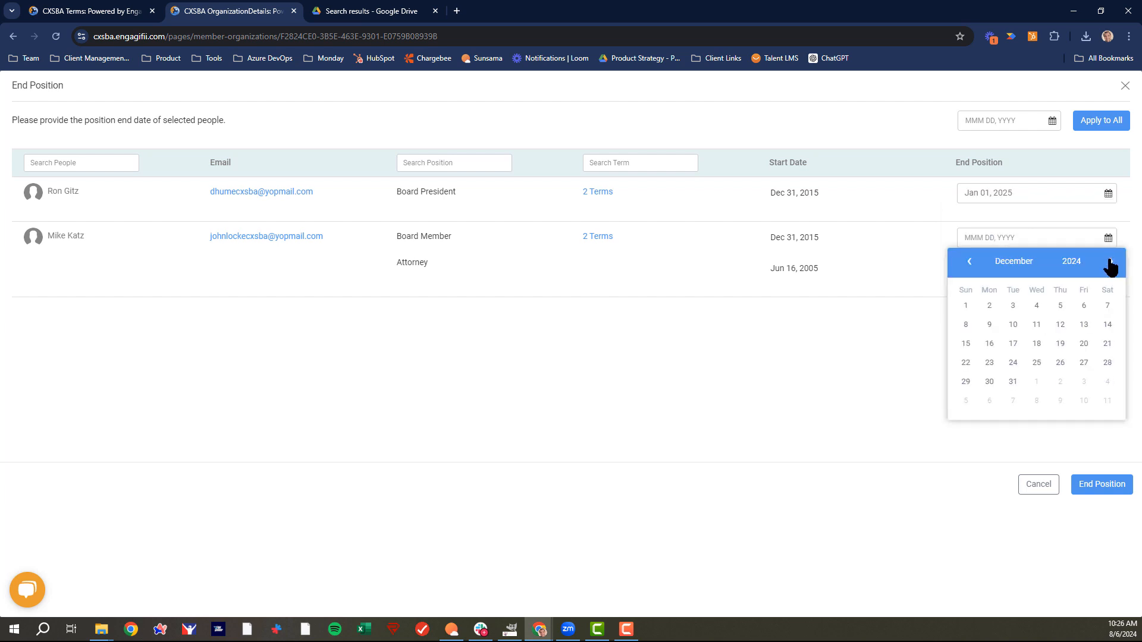
pyautogui.click(1110, 261)
pyautogui.click(1036, 305)
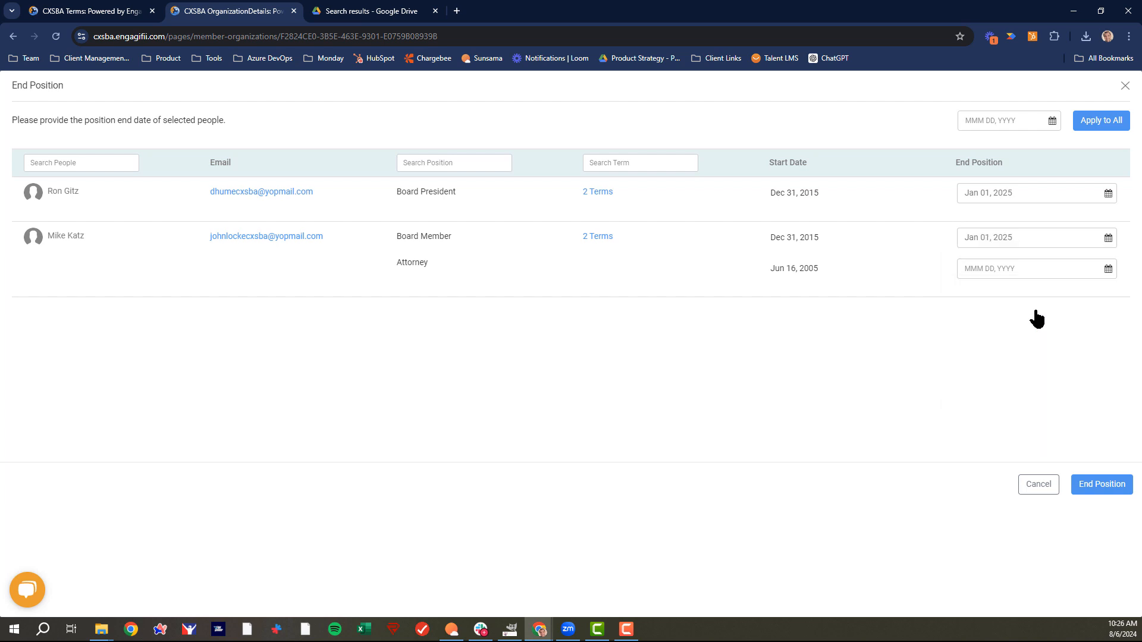
pyautogui.click(1098, 485)
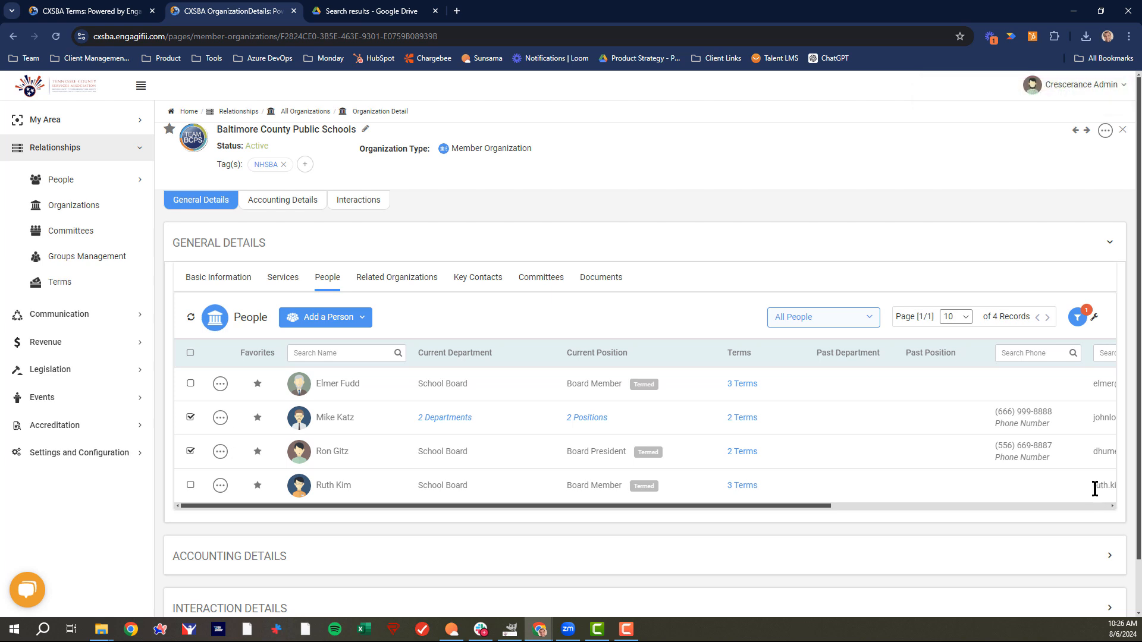
pyautogui.click(190, 451)
pyautogui.click(190, 417)
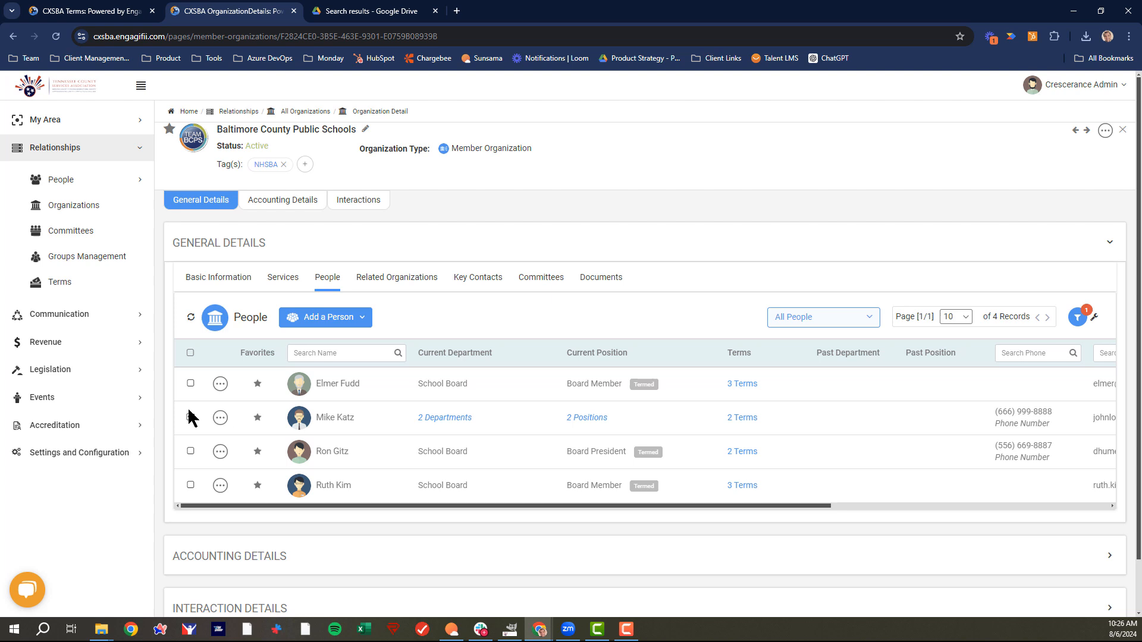
# Step: Review the Remove Position confirmation for the last listed Board Member without removing the position
pyautogui.click(220, 485)
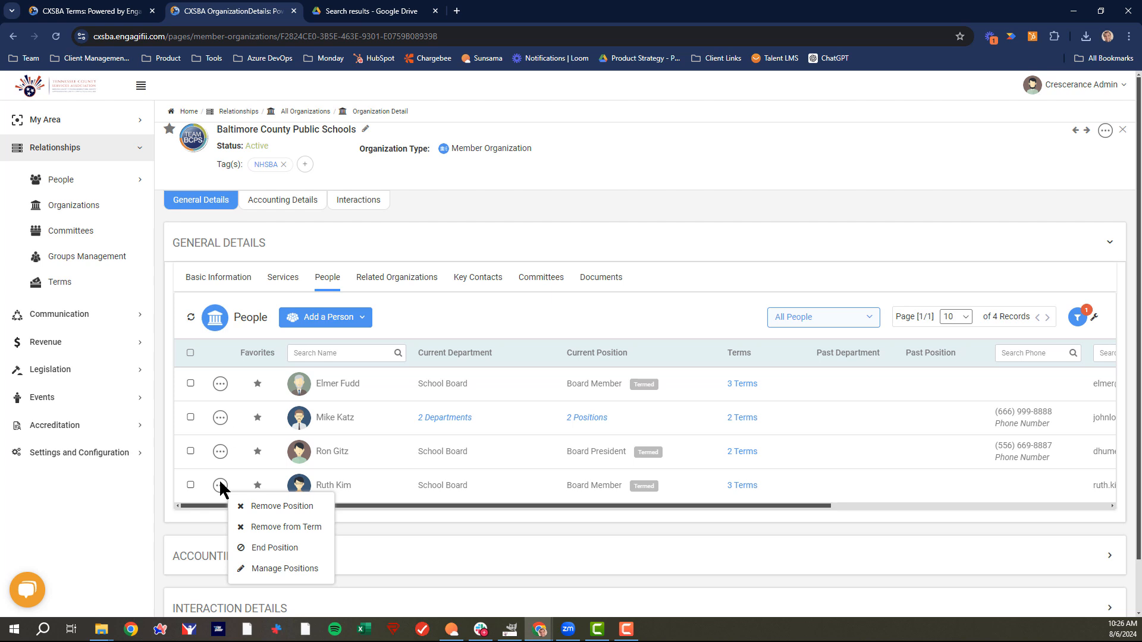
pyautogui.click(283, 507)
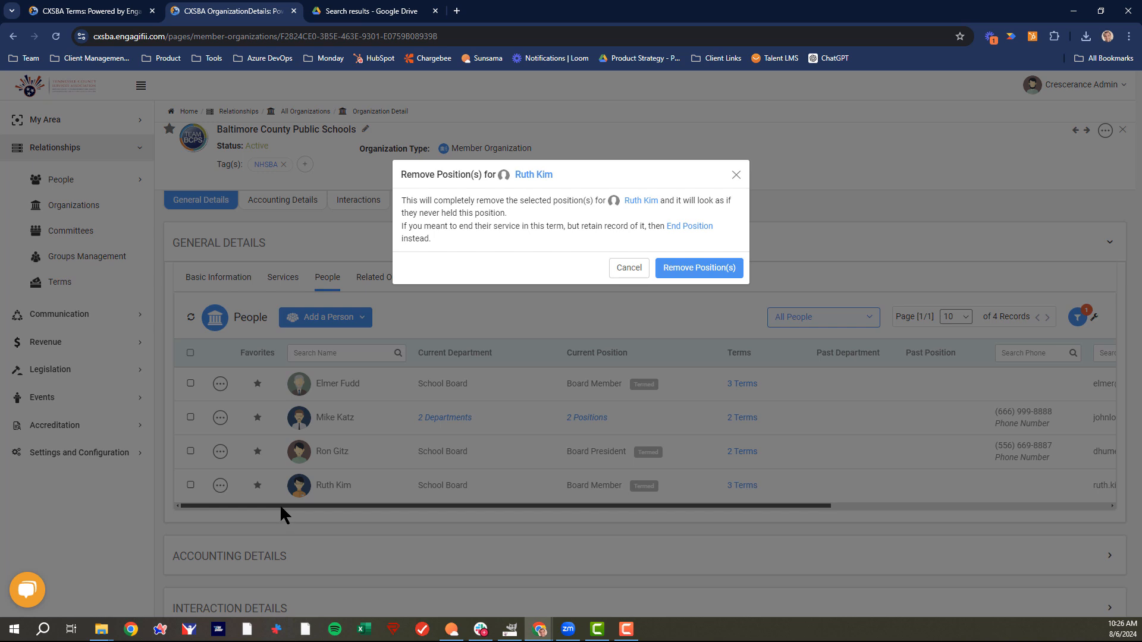
pyautogui.click(619, 270)
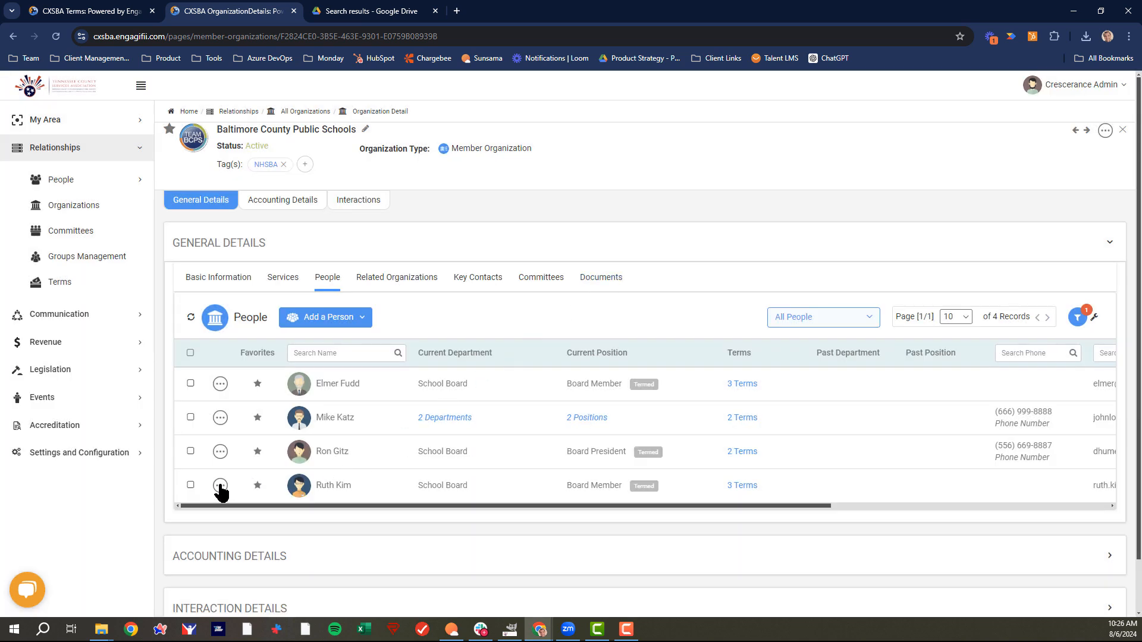
# Step: Remove the 2024-2028 term from the last listed Board Member while keeping the position
pyautogui.click(220, 485)
pyautogui.click(299, 527)
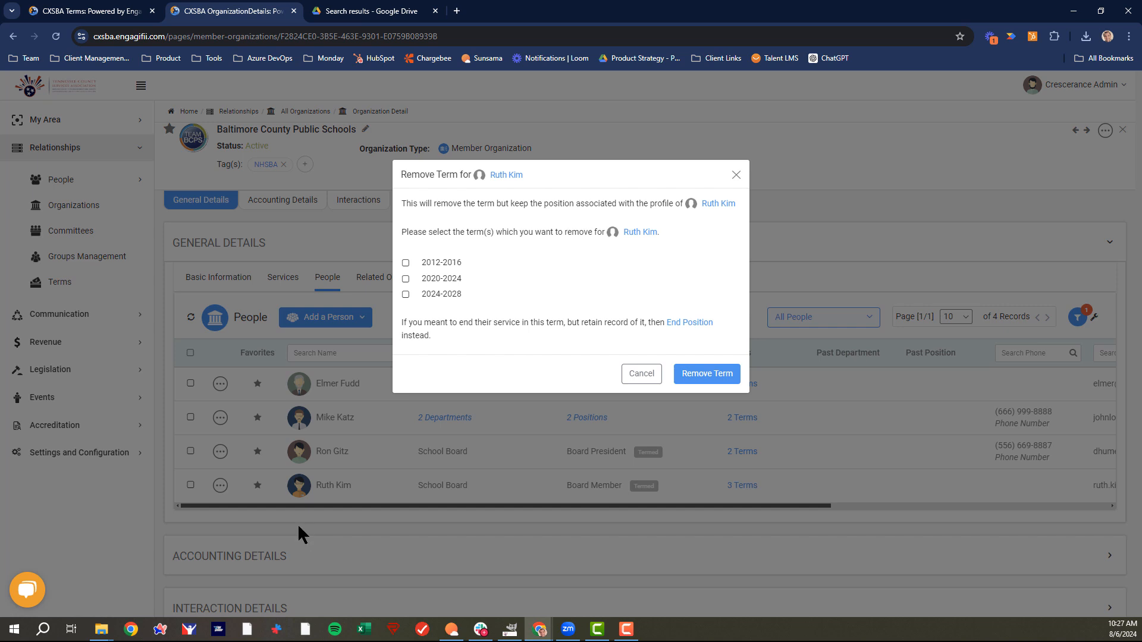
pyautogui.click(405, 294)
pyautogui.click(707, 373)
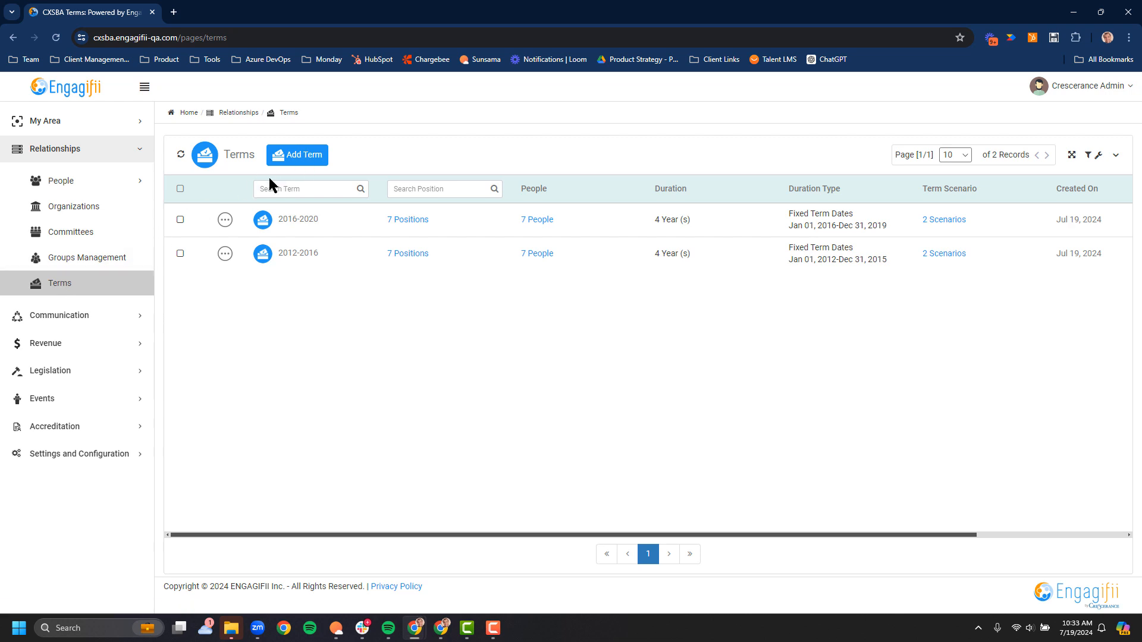
# Step: Try to duplicate the 2016-2020 term under the name 2020-2024 with its people copied into the new term
pyautogui.click(225, 220)
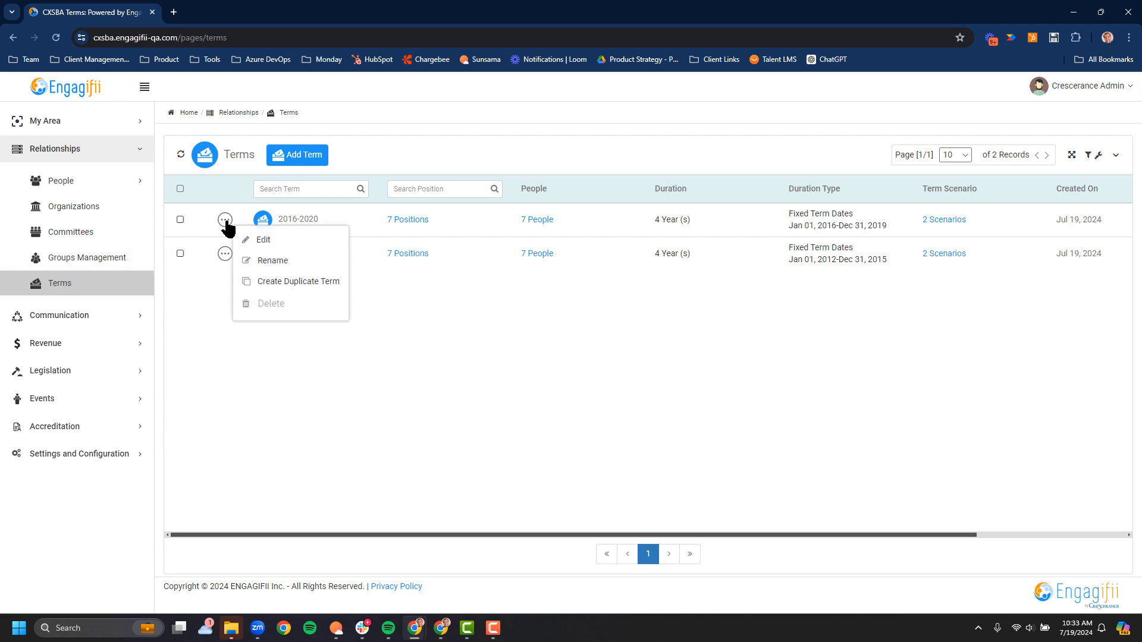
pyautogui.click(271, 283)
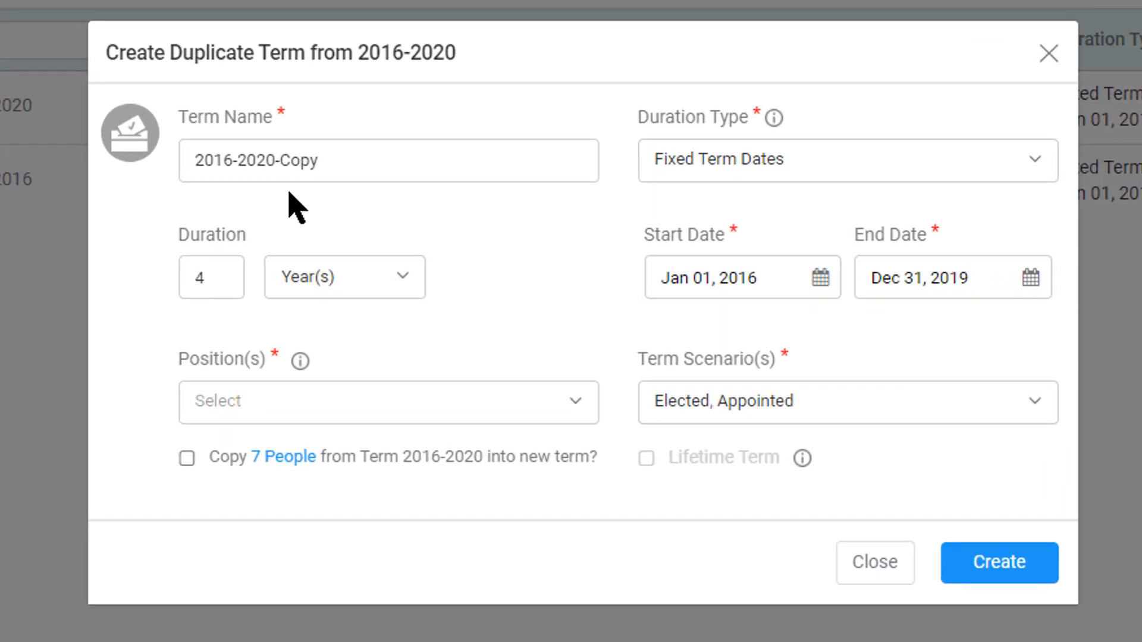
pyautogui.moveTo(313, 158); pyautogui.dragTo(186, 156)
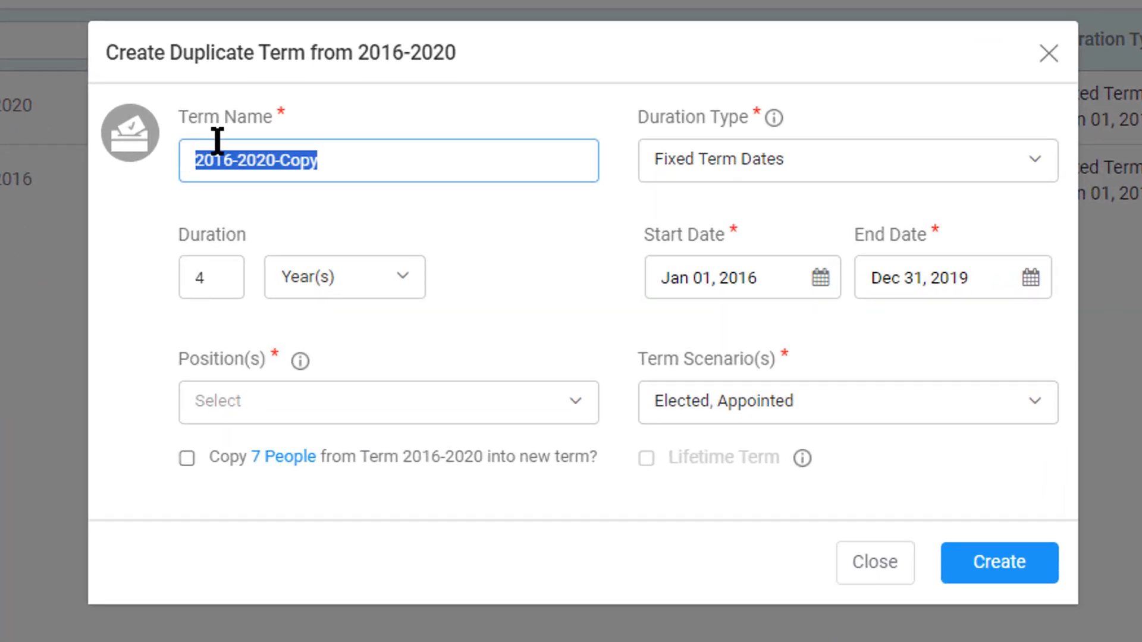
pyautogui.write('2020-2024')
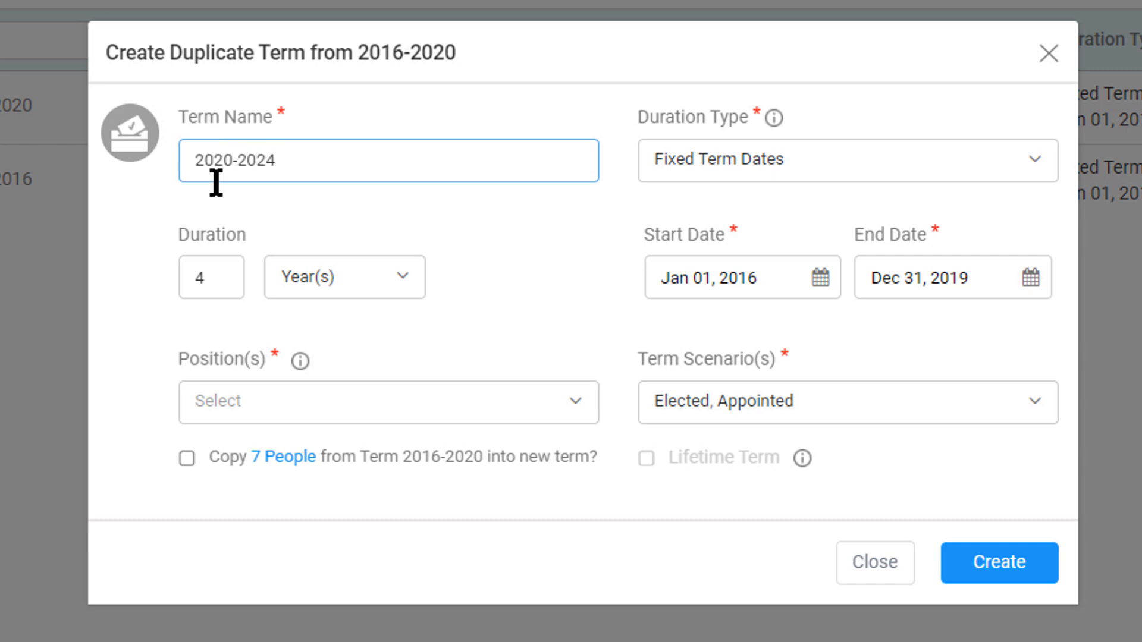
pyautogui.click(185, 460)
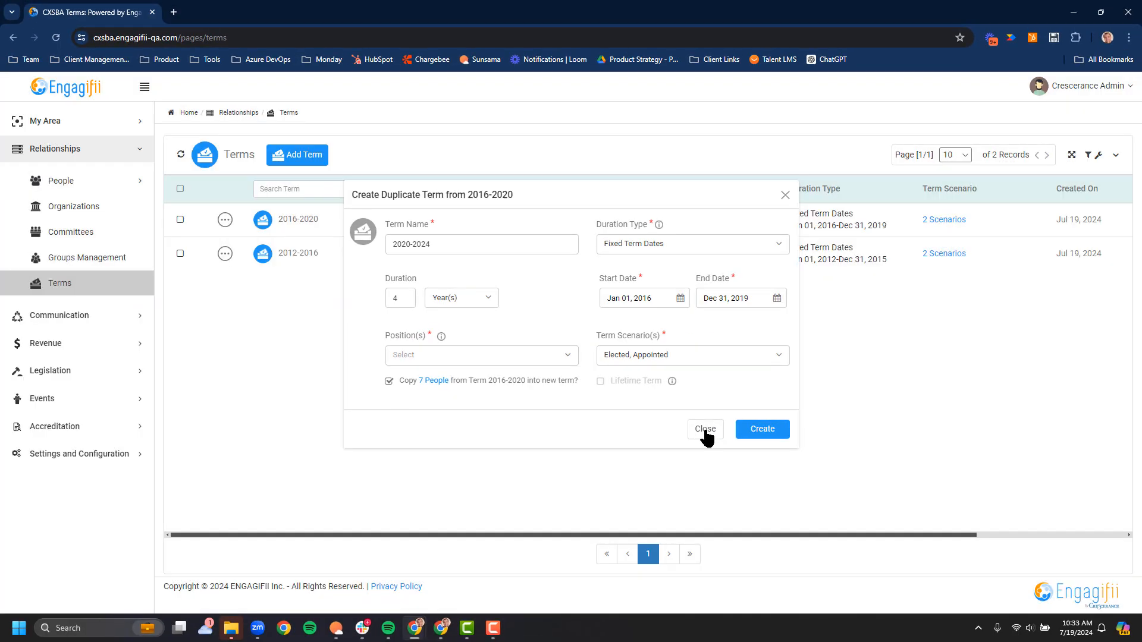
pyautogui.click(705, 432)
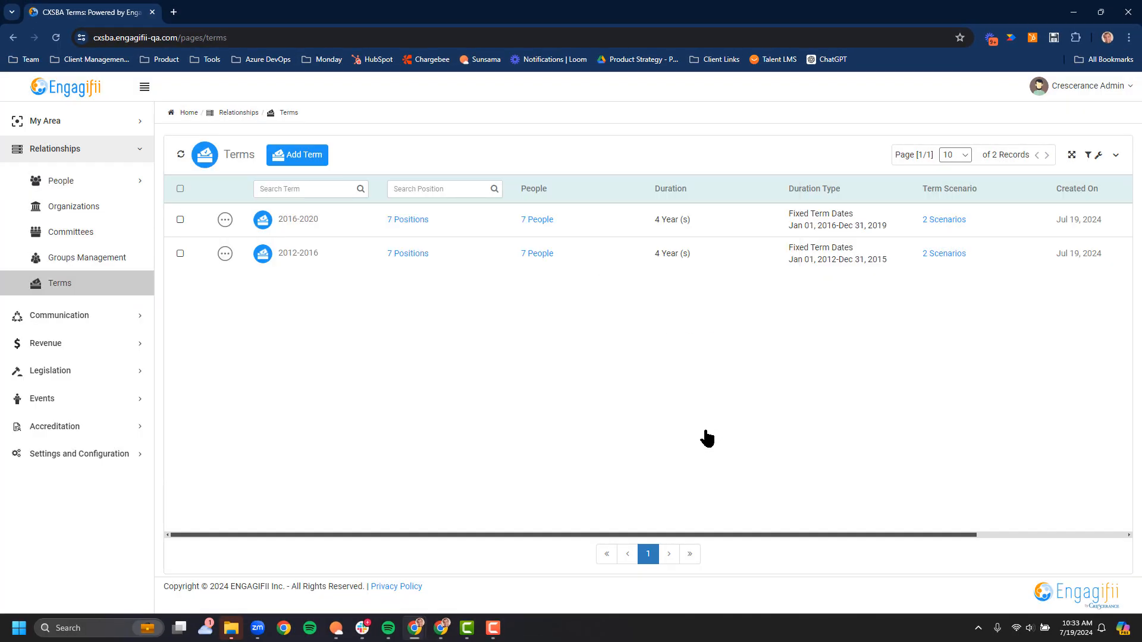
# Step: Start a new term named 2020-2024 with Flexible Term Dates as its duration type
pyautogui.click(298, 161)
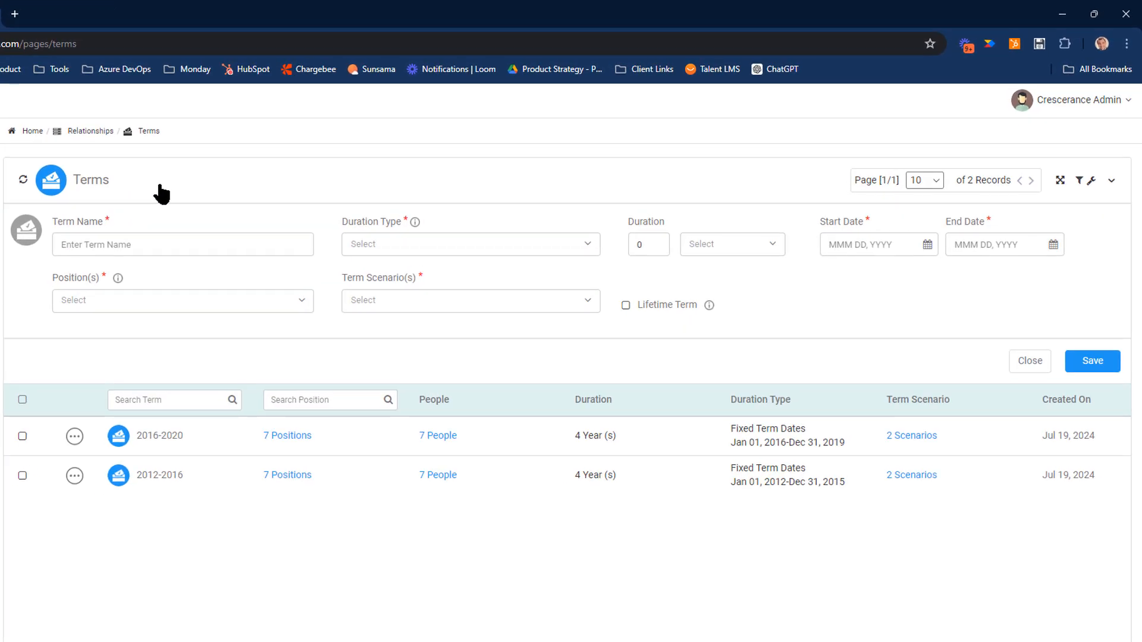
pyautogui.click(162, 245)
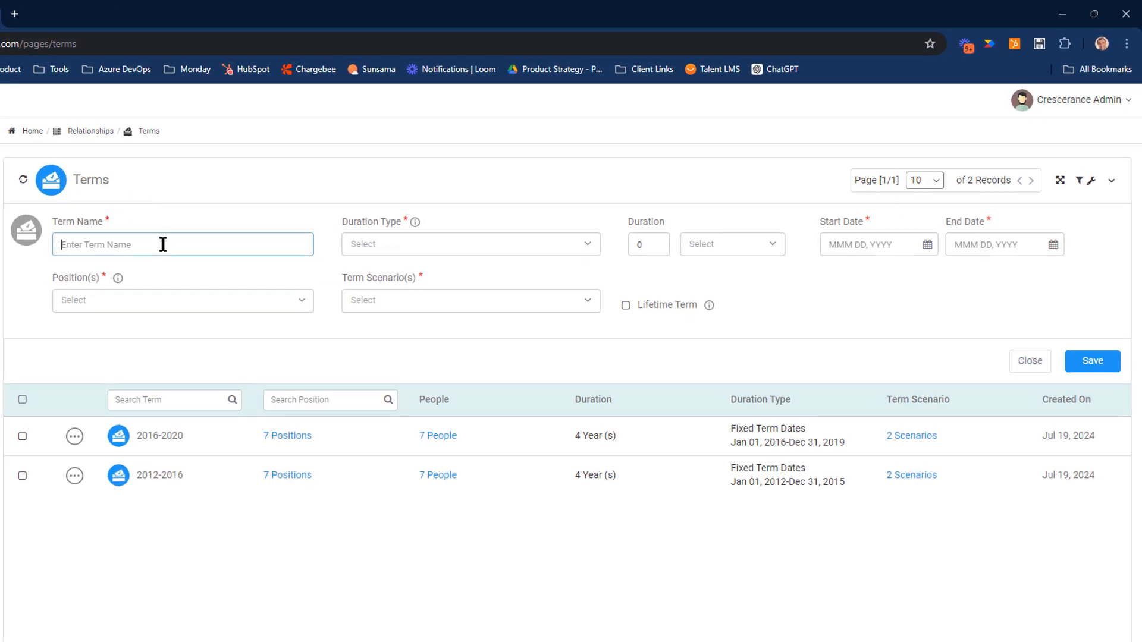
pyautogui.write('2020-2024')
pyautogui.click(387, 247)
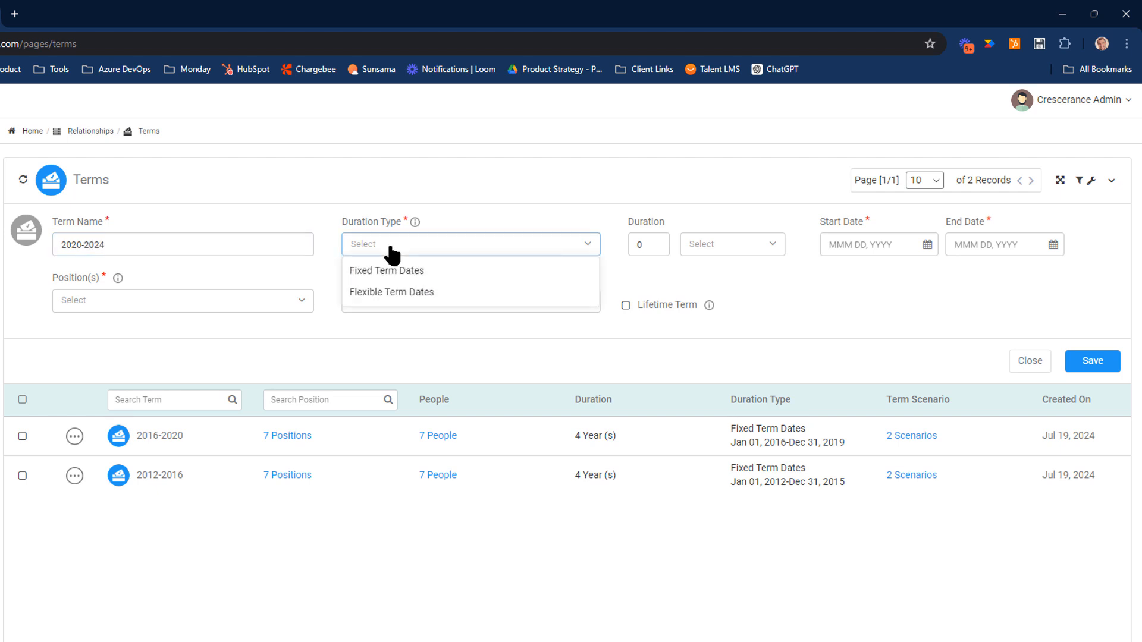
pyautogui.click(388, 292)
# Step: Set the new term's duration to 4 Year(s) and try the Lifetime Term option on and off
pyautogui.click(660, 242)
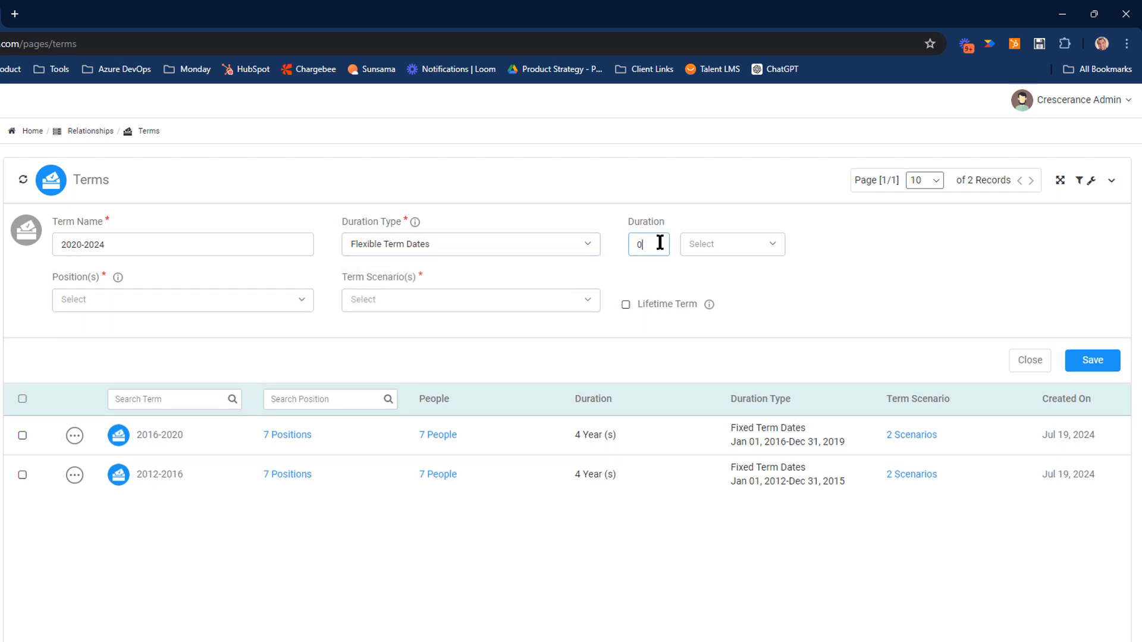
pyautogui.write('4')
pyautogui.click(720, 246)
pyautogui.click(710, 318)
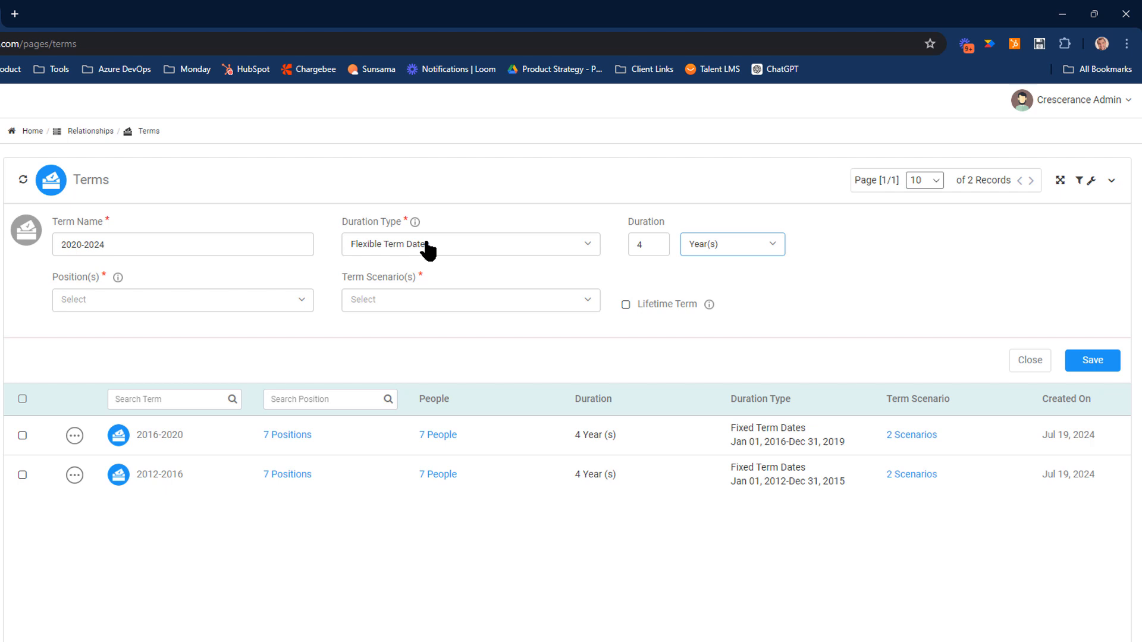
pyautogui.click(626, 304)
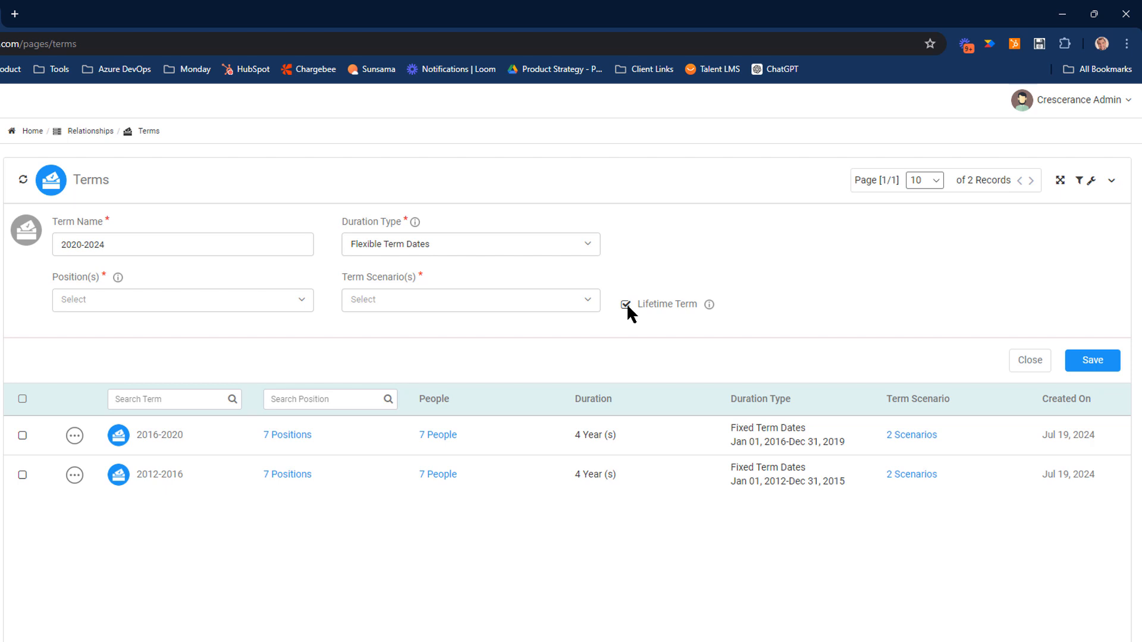
pyautogui.click(626, 304)
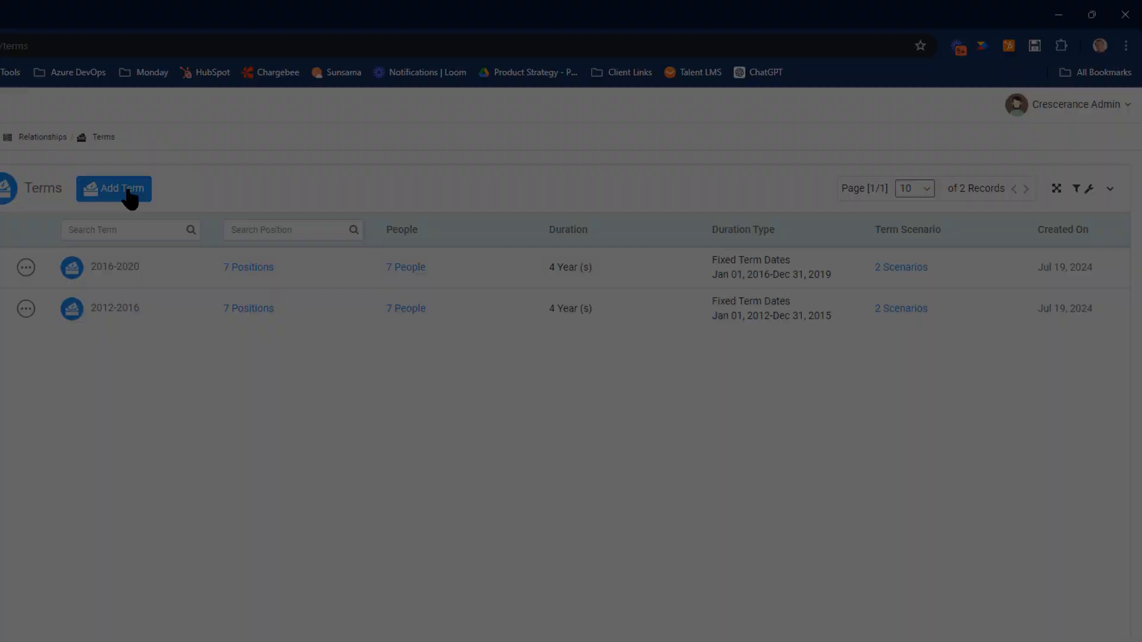
# Step: Start a new term named 2020-2024 with Fixed Term Dates as its duration type
pyautogui.click(125, 191)
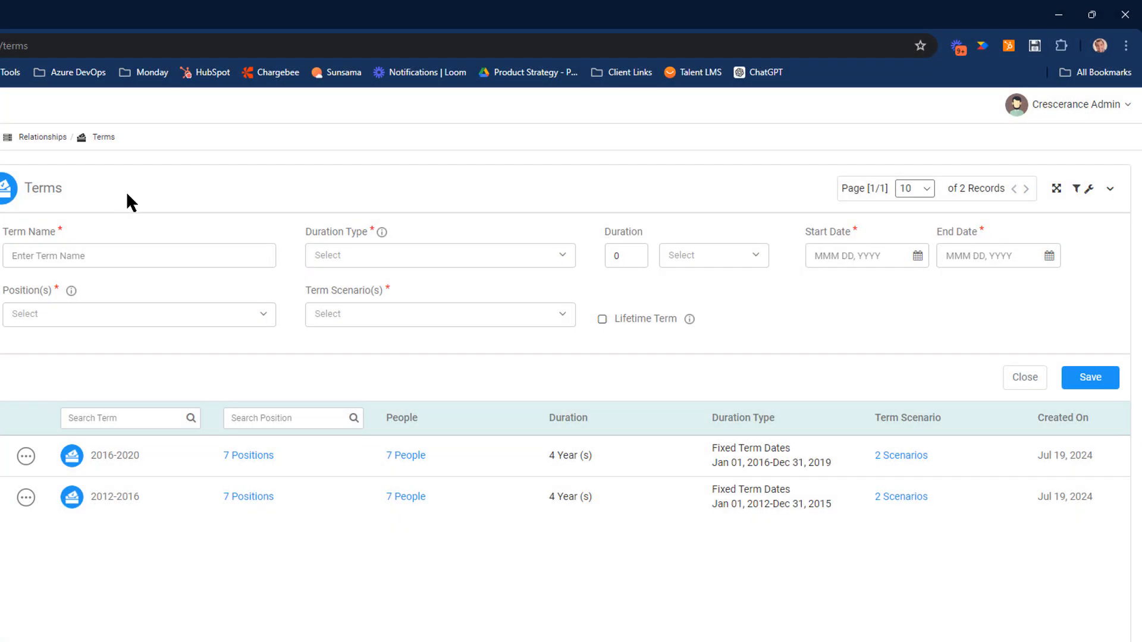
pyautogui.click(109, 260)
pyautogui.write('2020-2024')
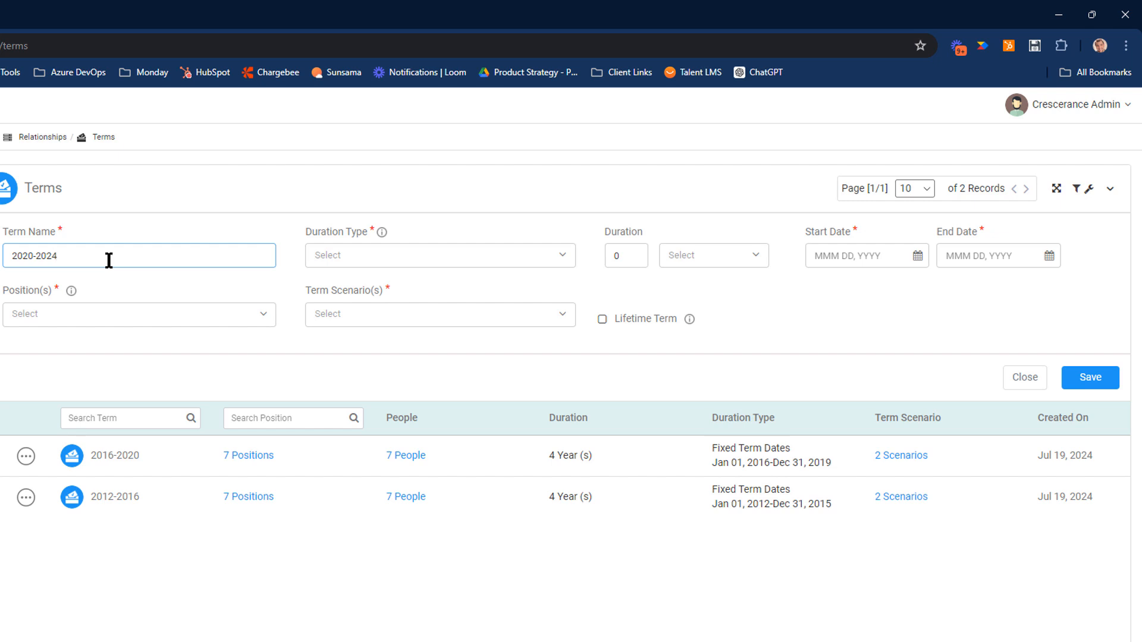
pyautogui.click(371, 254)
pyautogui.click(354, 284)
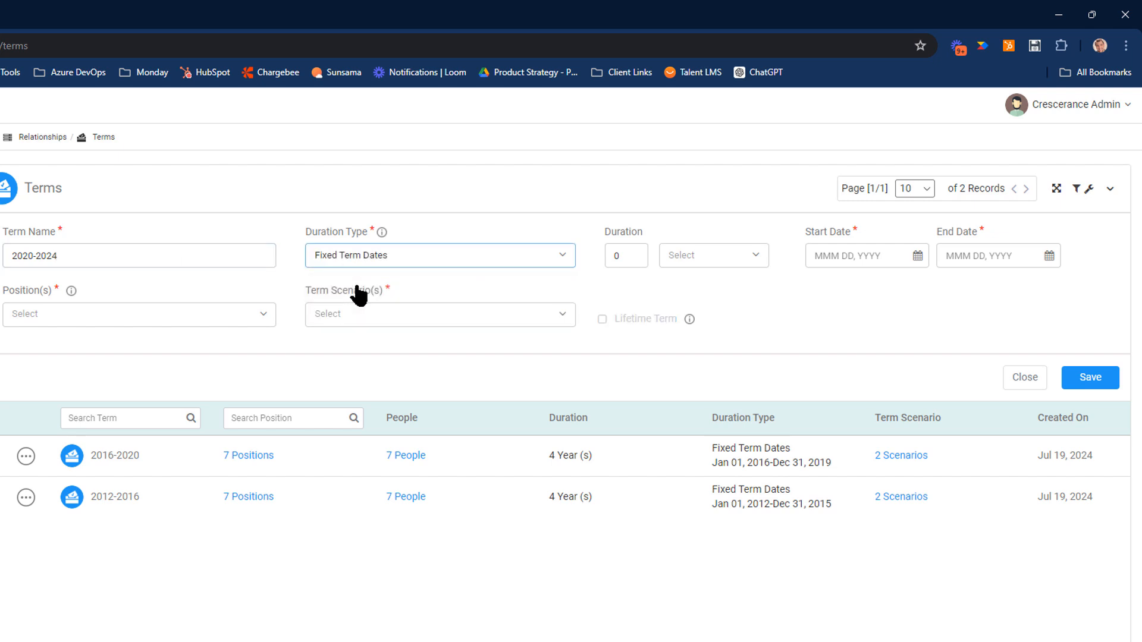
# Step: Set the new term's duration to 4 Year(s)
pyautogui.click(628, 256)
pyautogui.press('BackSpace')
pyautogui.write('4')
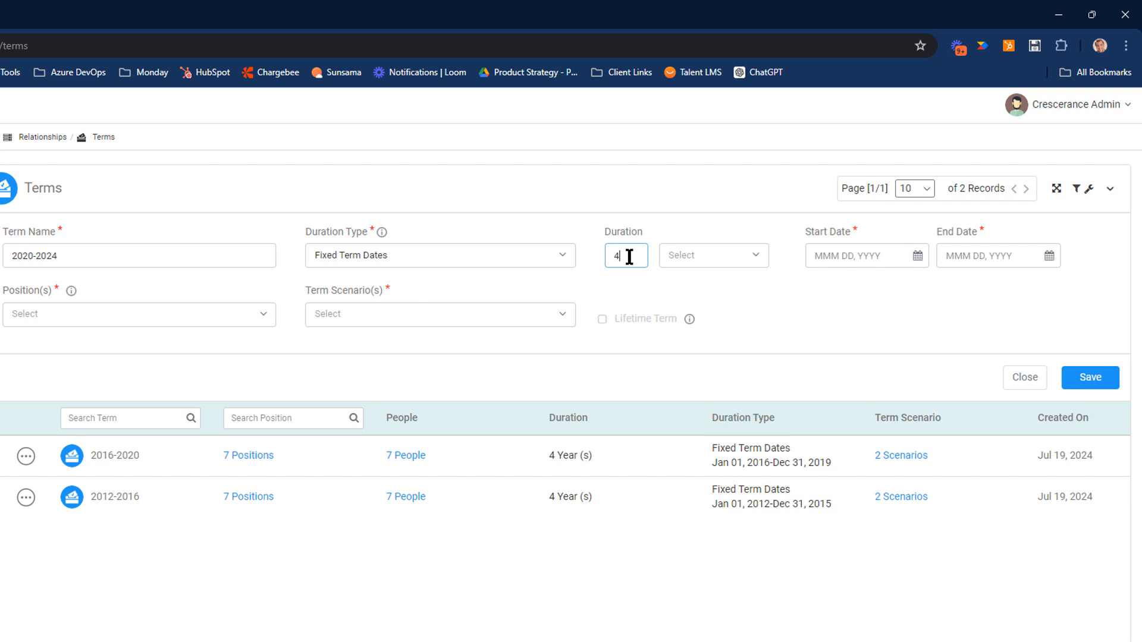
pyautogui.click(705, 264)
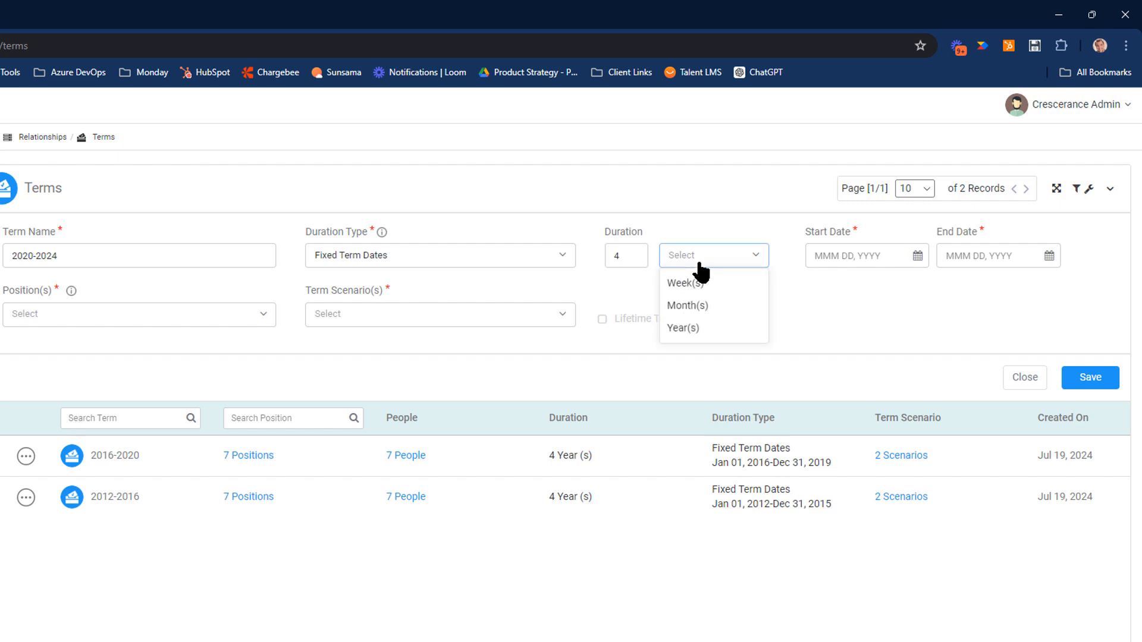
pyautogui.click(682, 330)
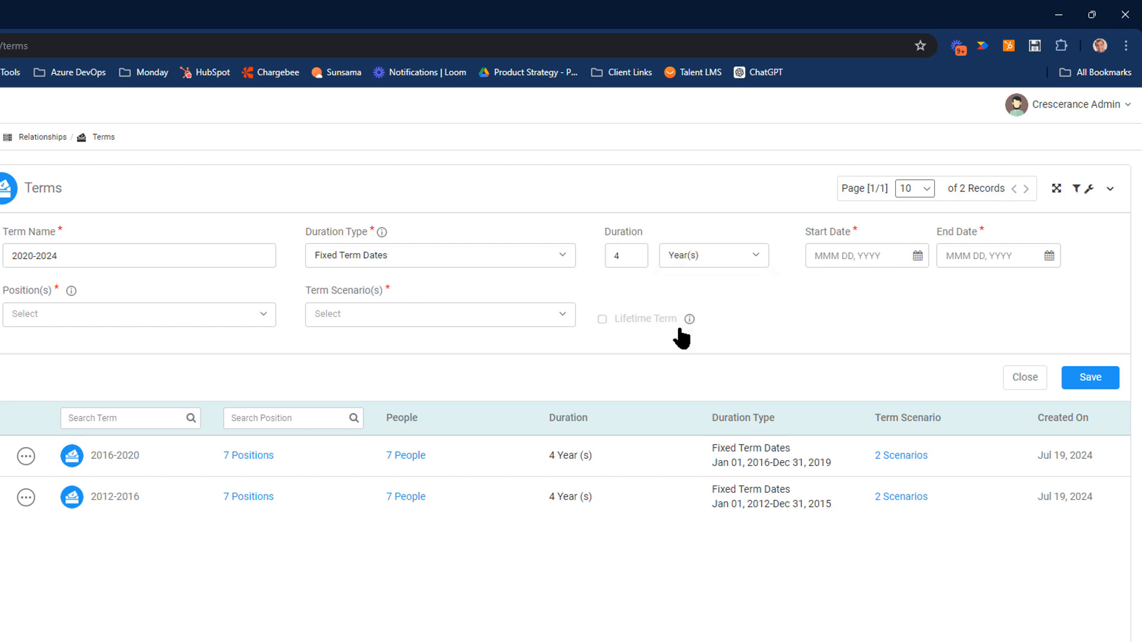
# Step: Set the new term's start date to Jan 01, 2020
pyautogui.click(849, 255)
pyautogui.click(908, 286)
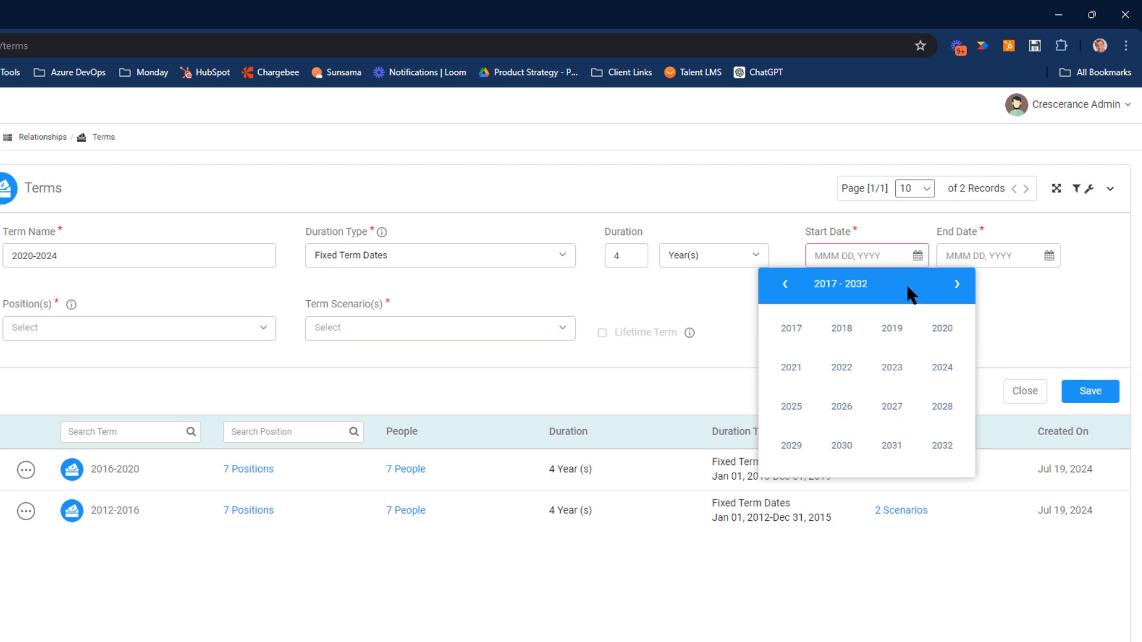
pyautogui.click(942, 329)
pyautogui.click(797, 334)
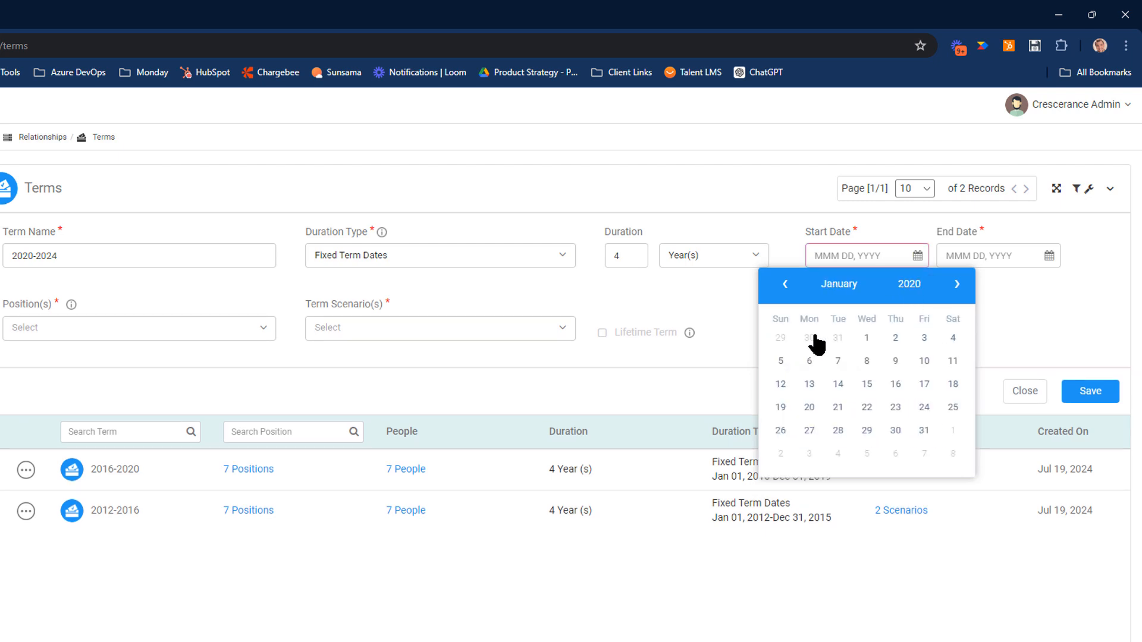
pyautogui.click(866, 338)
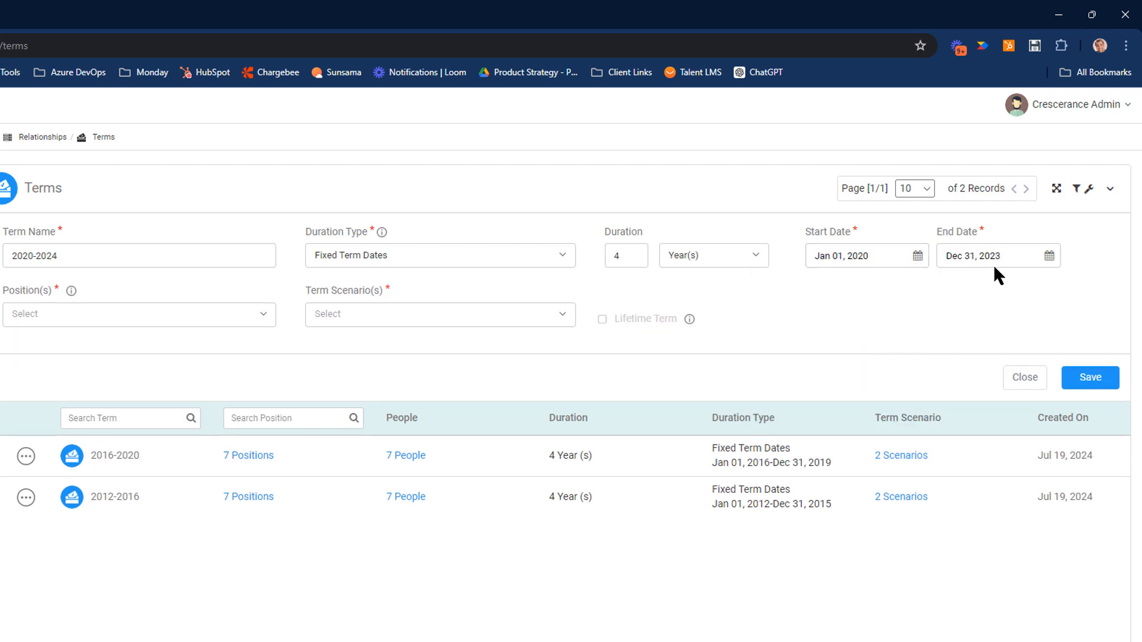
# Step: Assign seven positions to the new term, including Board Member, Board President, Board Secretary, Chairperson and President
pyautogui.click(77, 315)
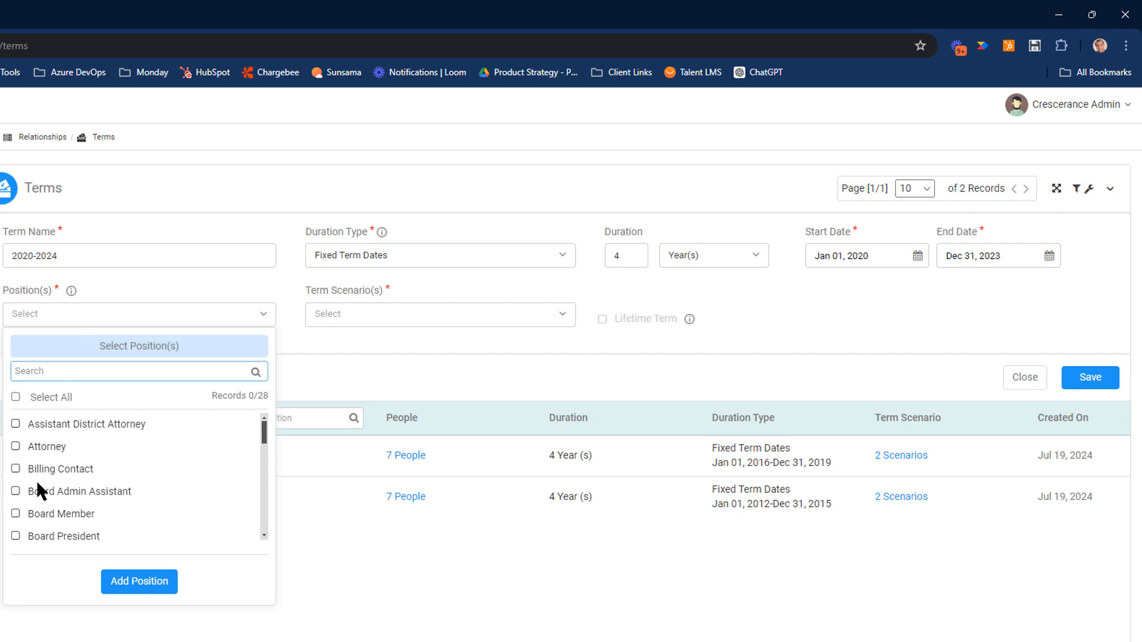
pyautogui.click(16, 514)
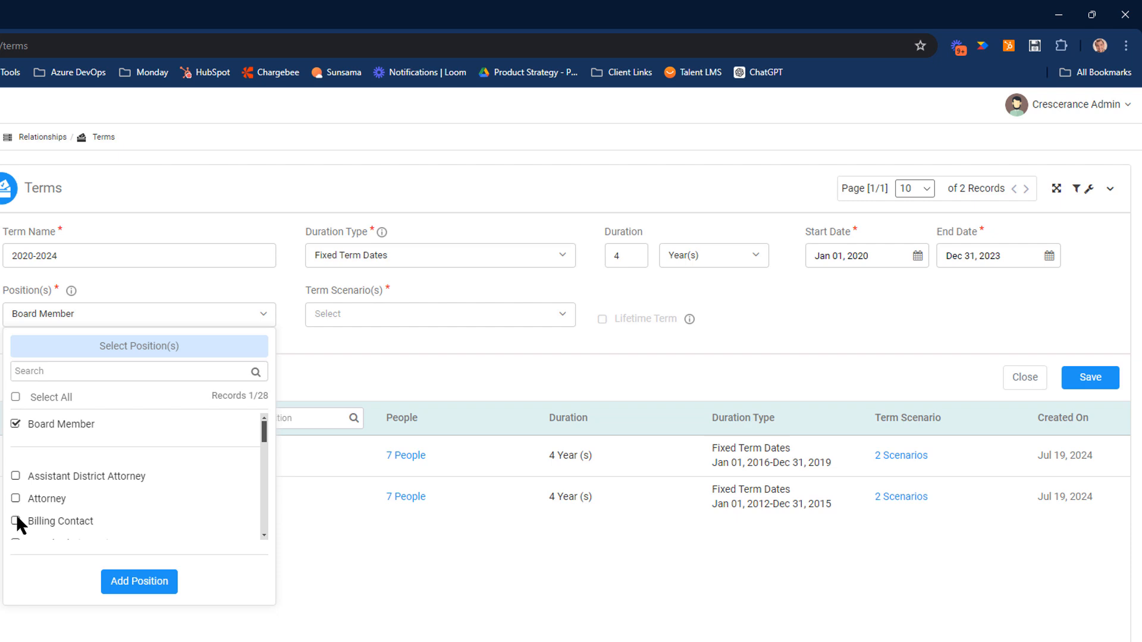
pyautogui.moveTo(263, 424); pyautogui.dragTo(262, 447)
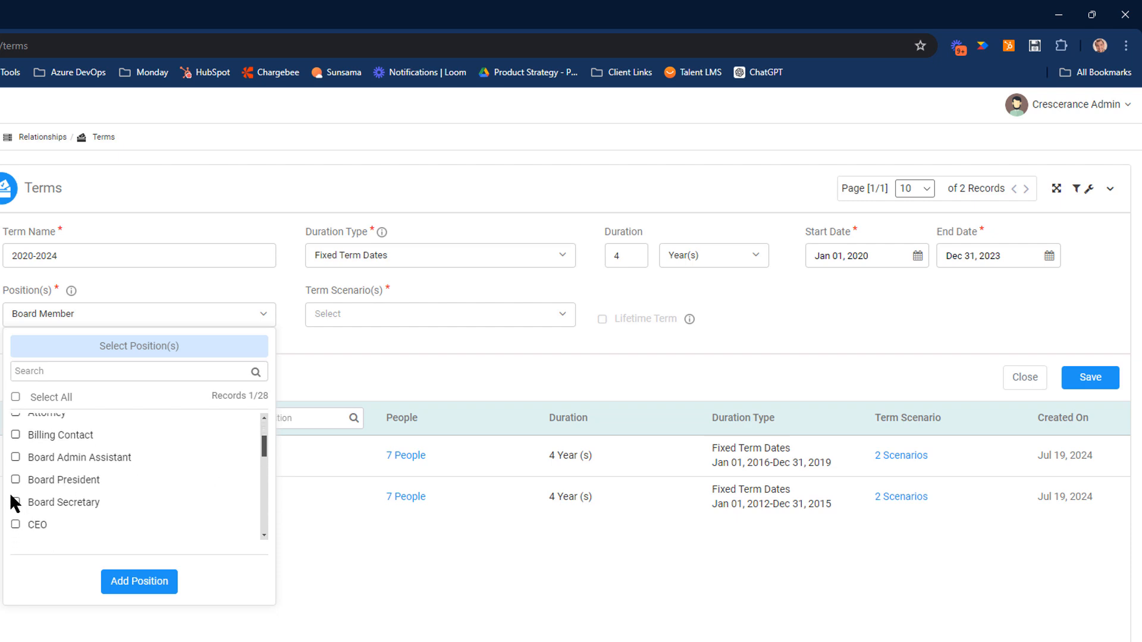
pyautogui.click(16, 479)
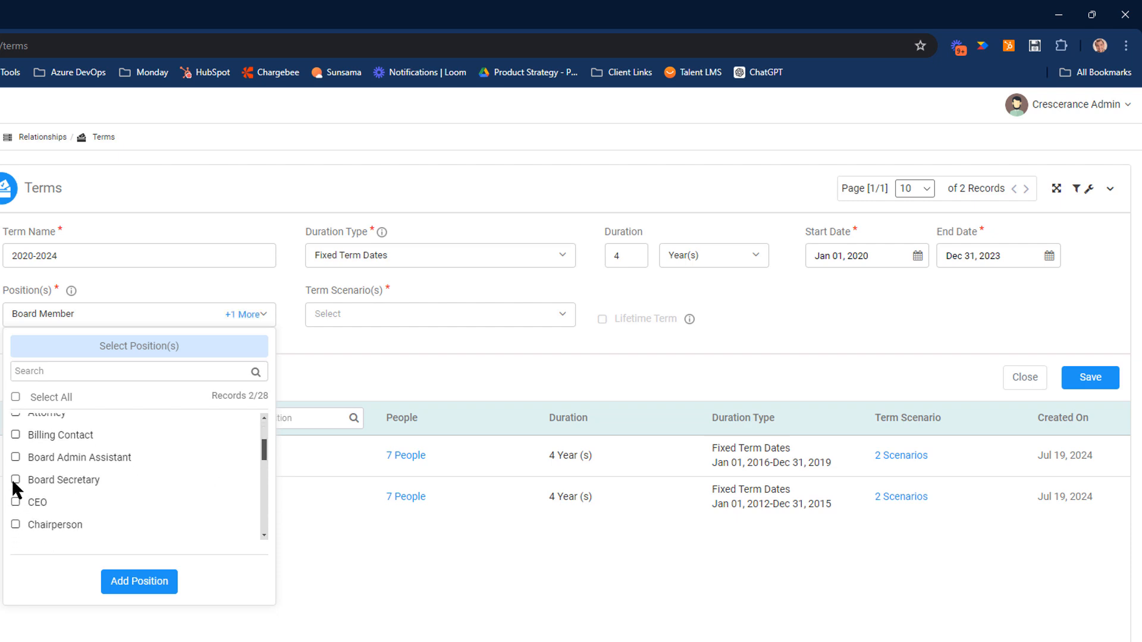
pyautogui.click(16, 480)
pyautogui.moveTo(265, 460); pyautogui.dragTo(265, 471)
pyautogui.click(16, 423)
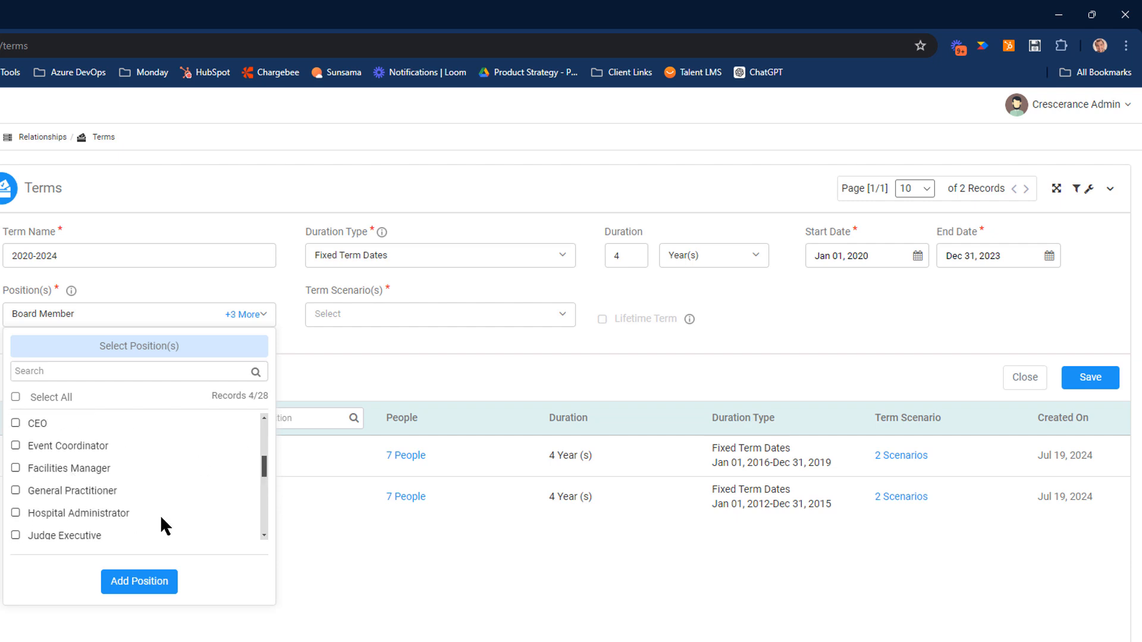
pyautogui.moveTo(266, 466); pyautogui.dragTo(264, 490)
pyautogui.click(16, 438)
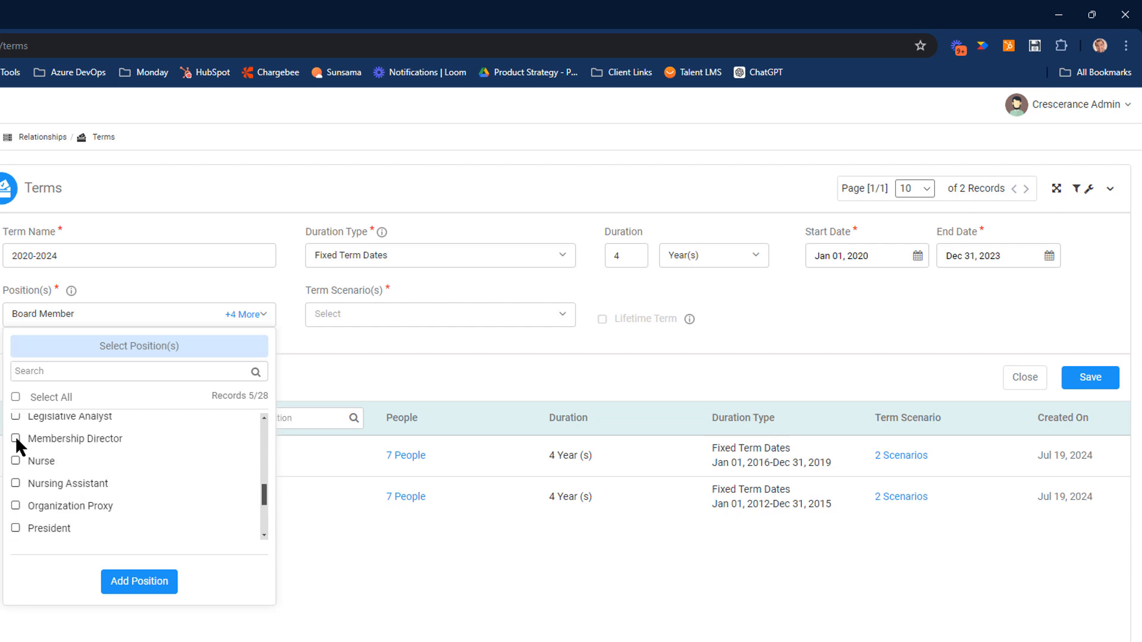
pyautogui.click(15, 528)
pyautogui.moveTo(265, 499); pyautogui.dragTo(264, 523)
pyautogui.click(17, 527)
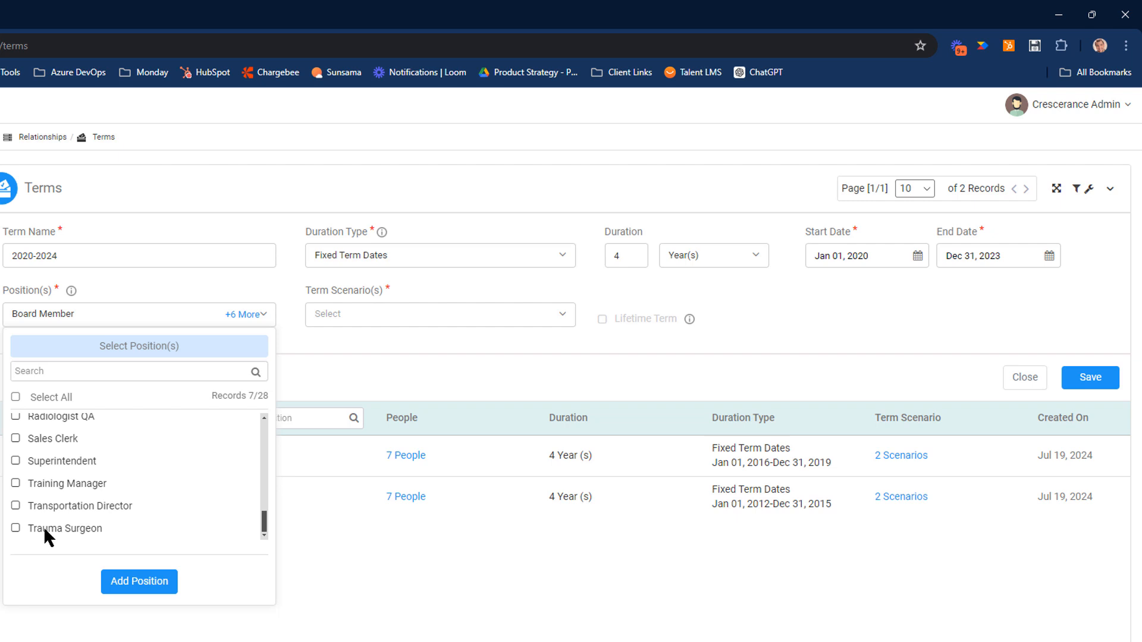
pyautogui.click(377, 481)
# Step: Select Appointed as a term scenario for the new term
pyautogui.click(383, 324)
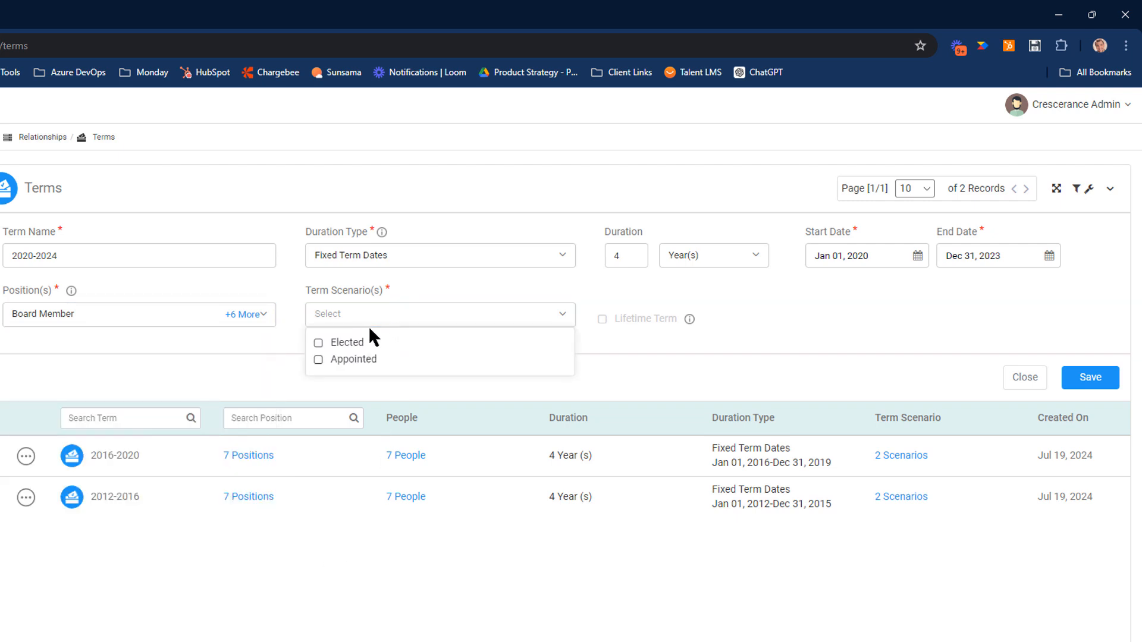
pyautogui.click(318, 360)
pyautogui.click(822, 317)
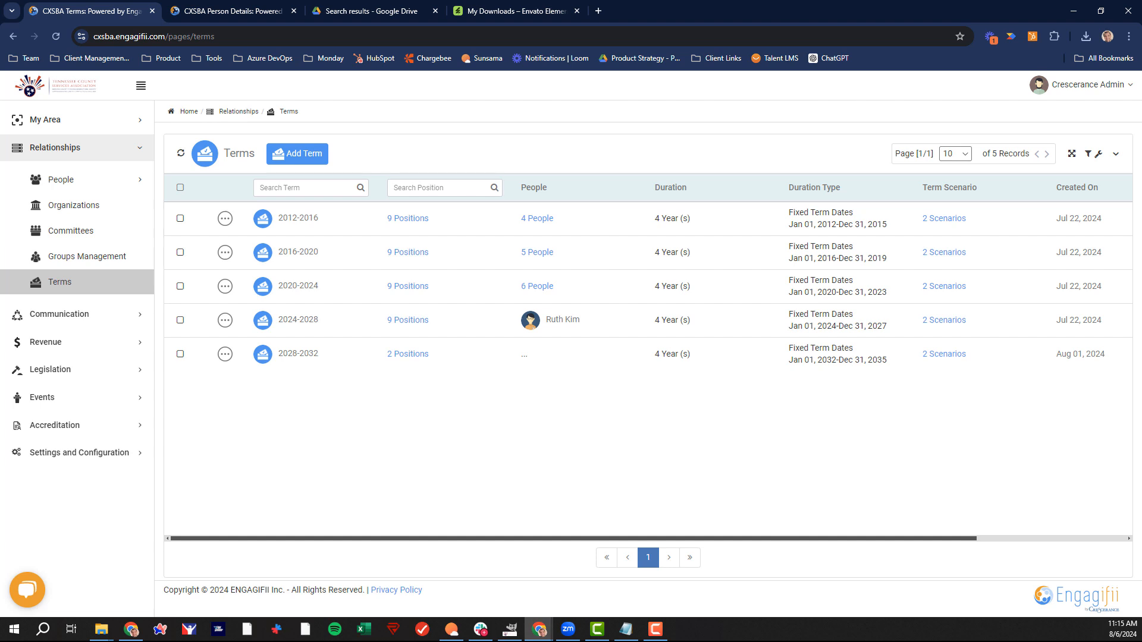
# Step: Open the 2020-2024 term, group its people by organization, and view the other terms of the first Baltimore County Public Schools member
pyautogui.click(297, 286)
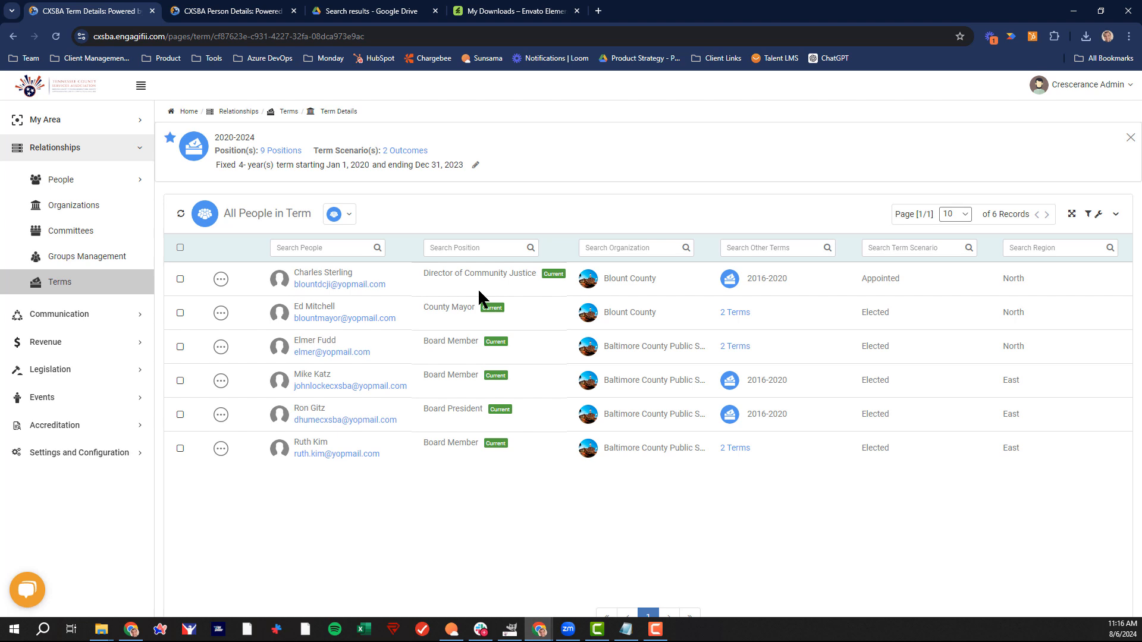
pyautogui.click(338, 214)
pyautogui.click(375, 269)
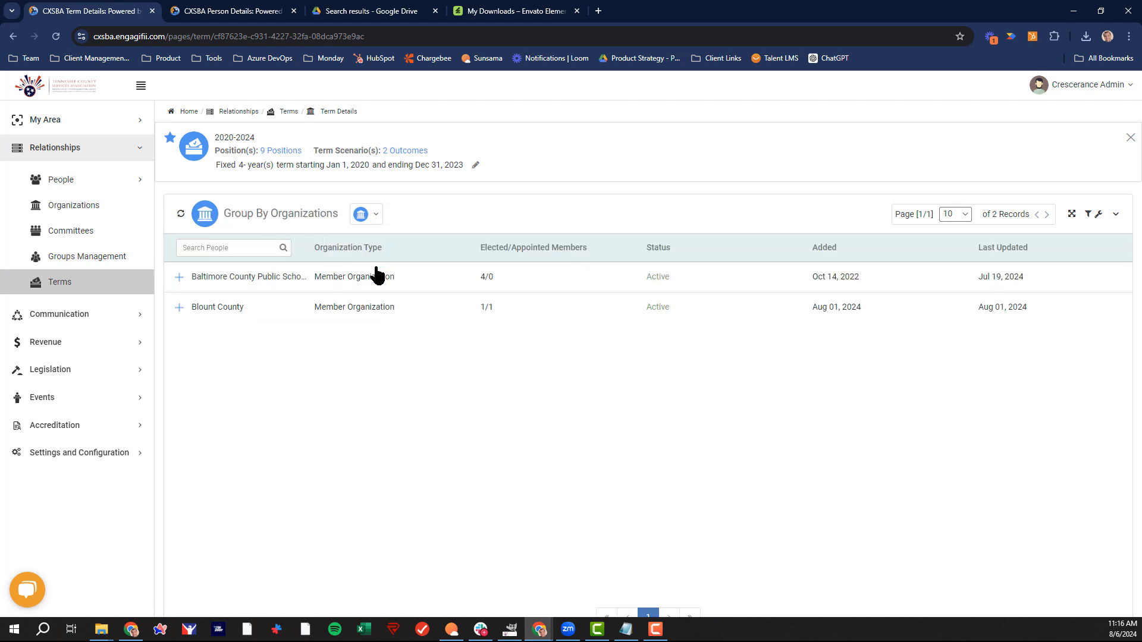
pyautogui.click(179, 277)
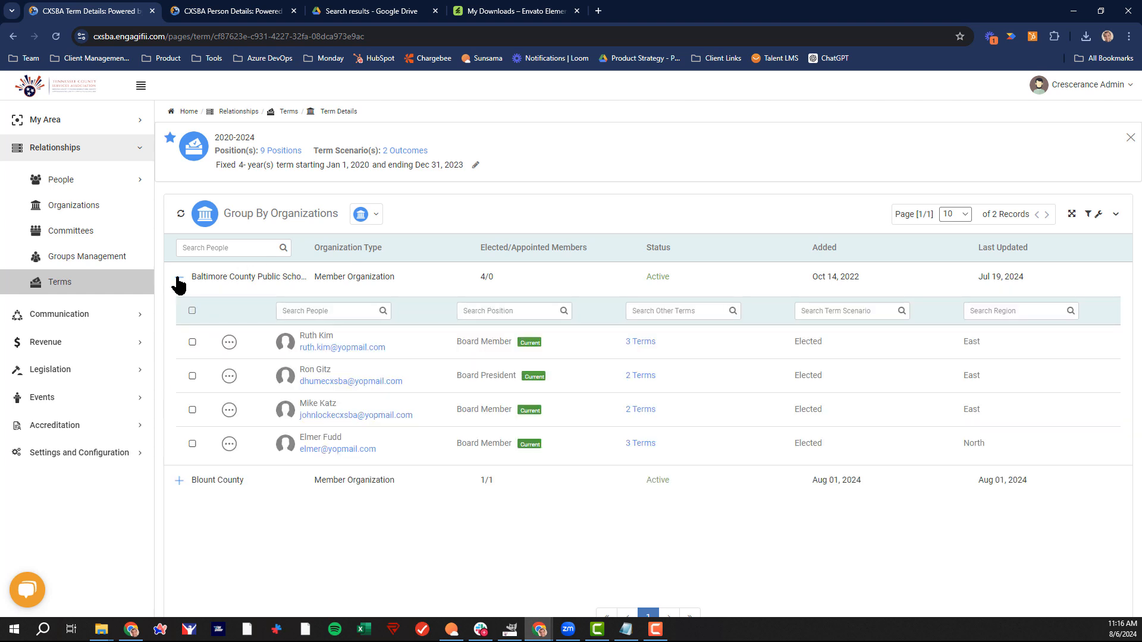
pyautogui.click(644, 343)
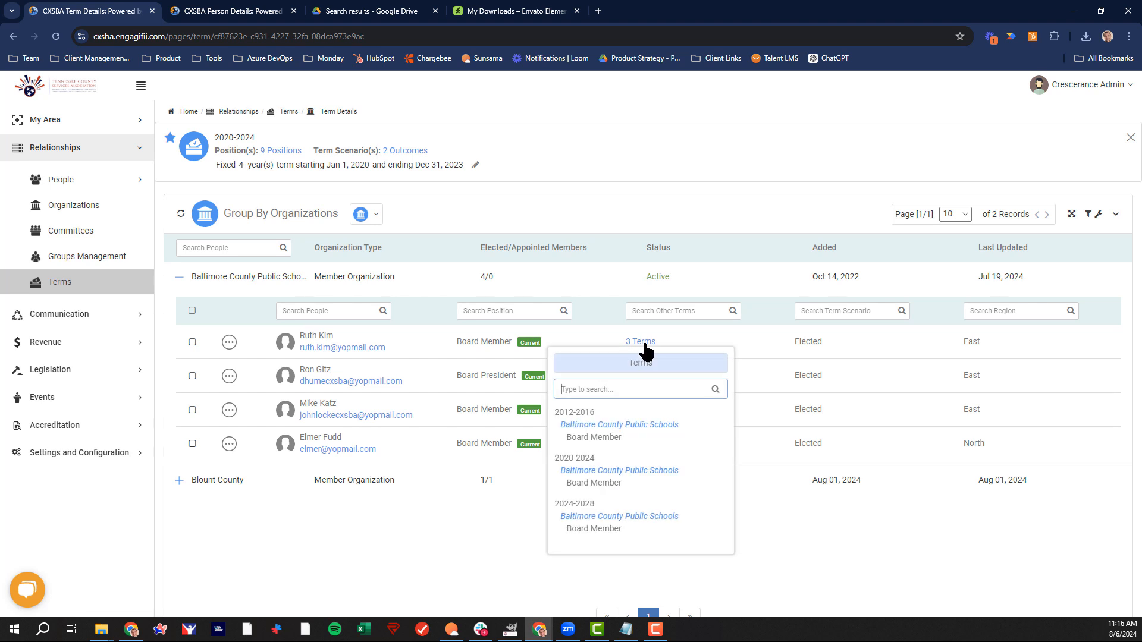
pyautogui.click(599, 324)
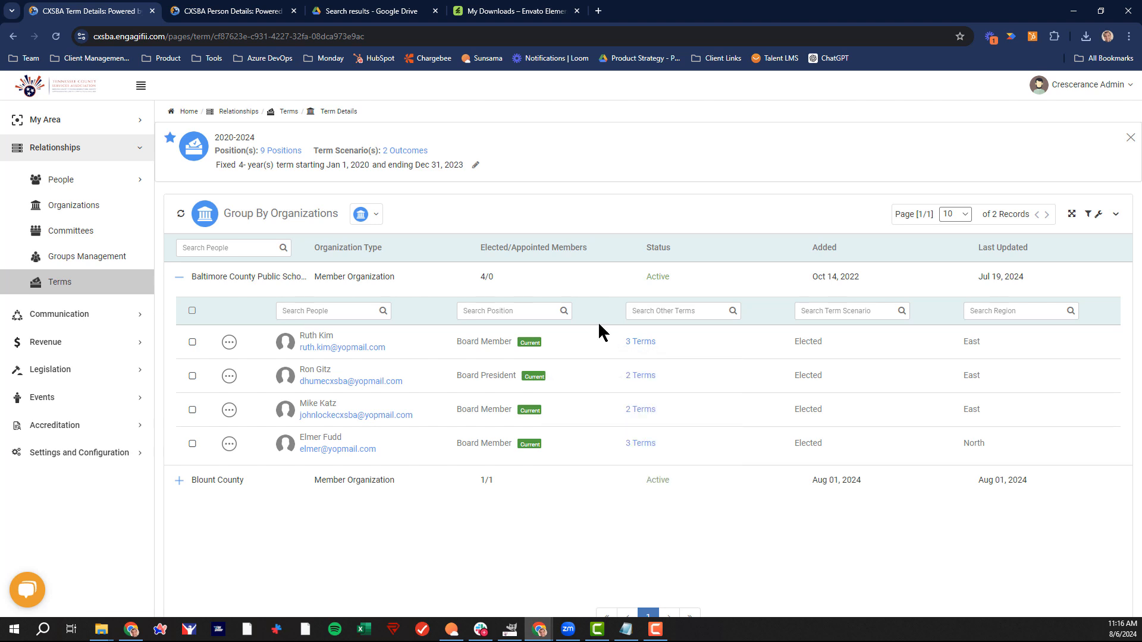
# Step: Return to the list of all people in the term and filter it to the Board Member position
pyautogui.click(365, 214)
pyautogui.click(383, 236)
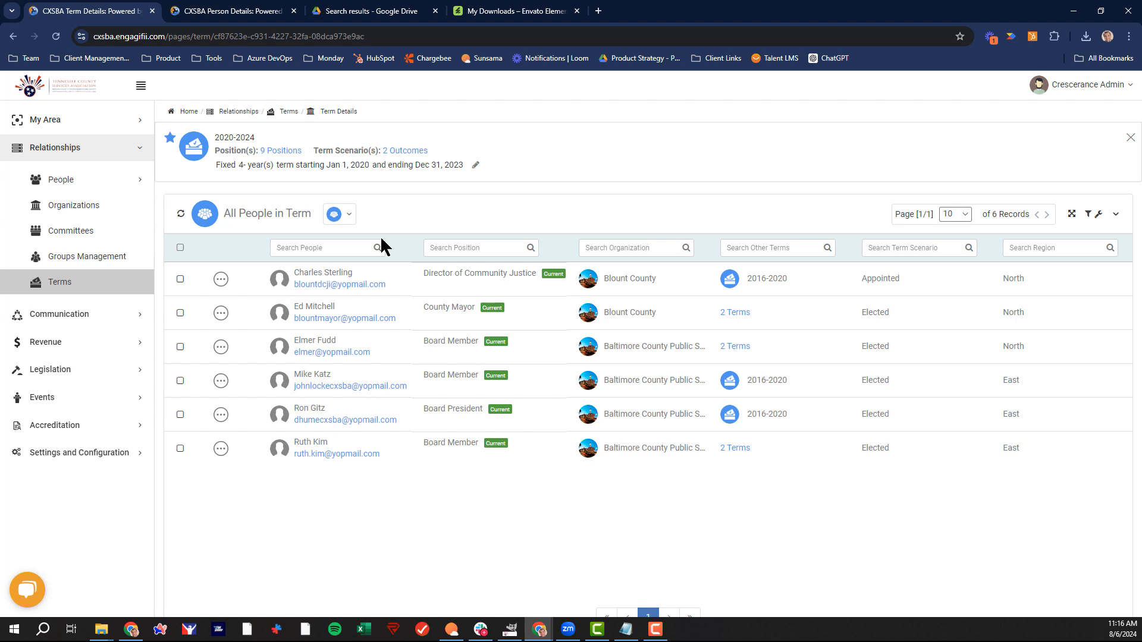
pyautogui.click(1087, 214)
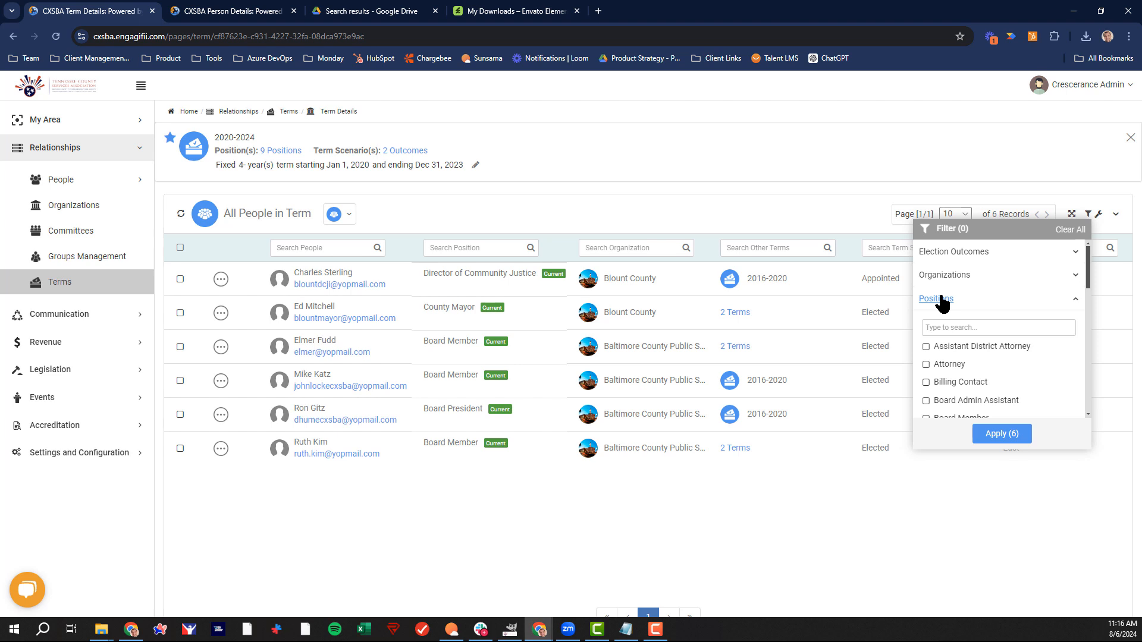
pyautogui.scroll(-1, 932, 384)
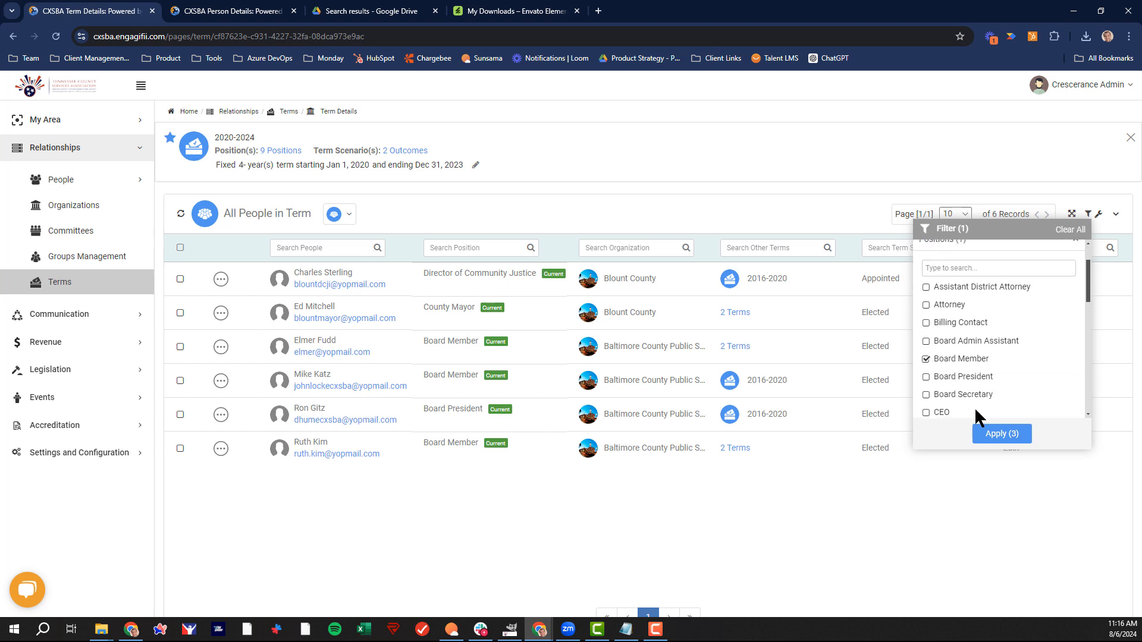
pyautogui.click(991, 441)
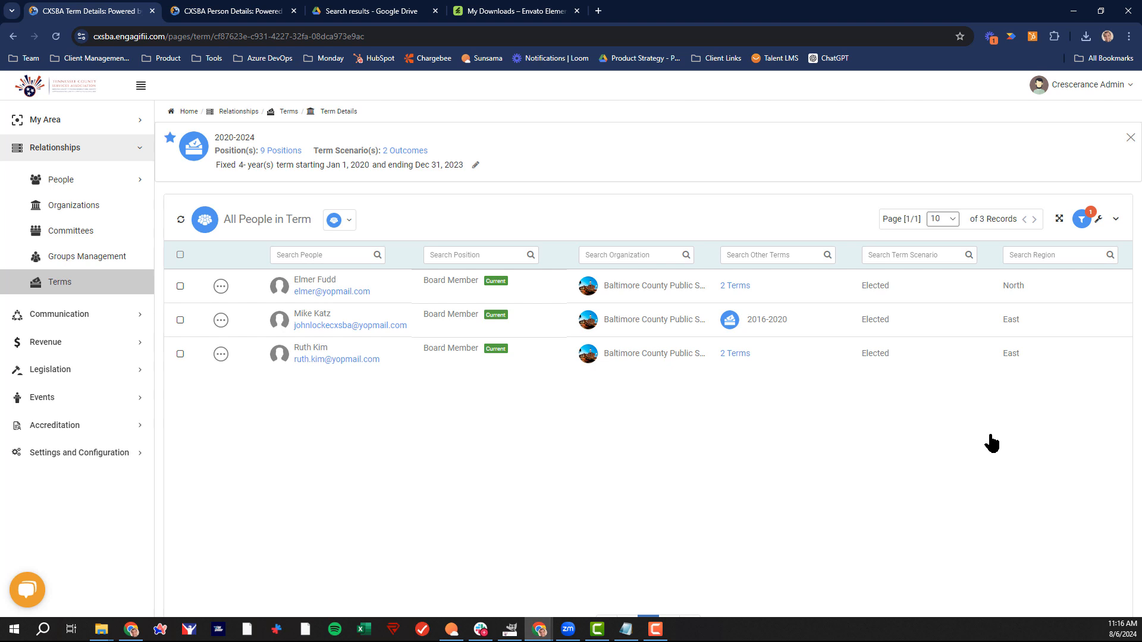
# Step: Clear the position filter and check the other terms of the last listed Board Member
pyautogui.click(1081, 225)
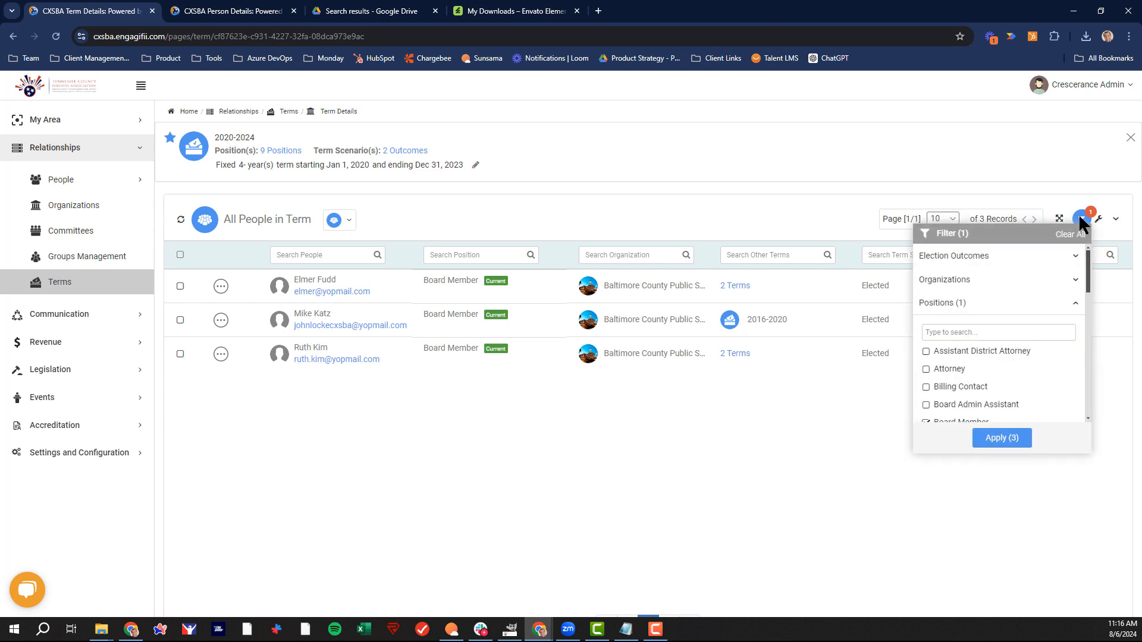
pyautogui.click(1072, 244)
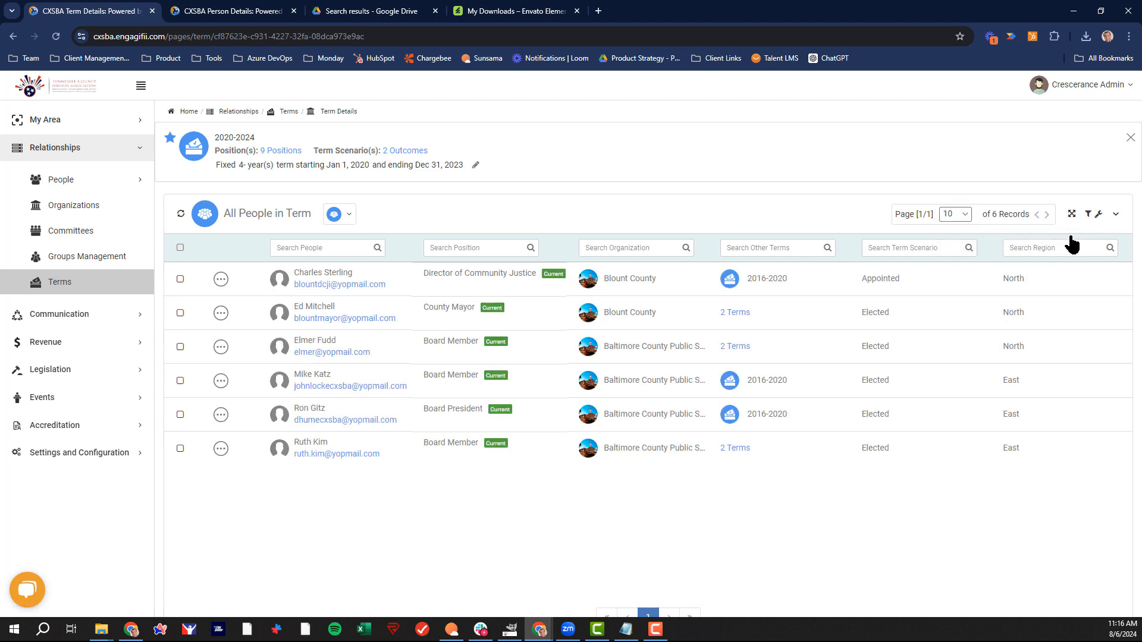
pyautogui.click(736, 451)
pyautogui.click(738, 452)
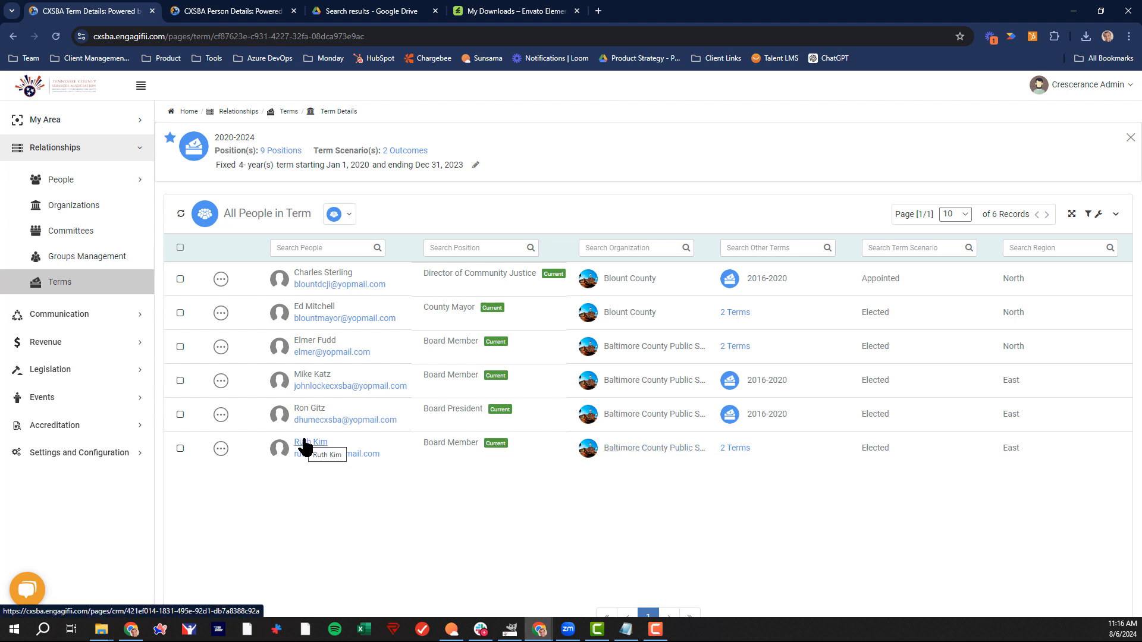
# Step: Look through the people list's available actions and its column visibility options
pyautogui.click(1097, 217)
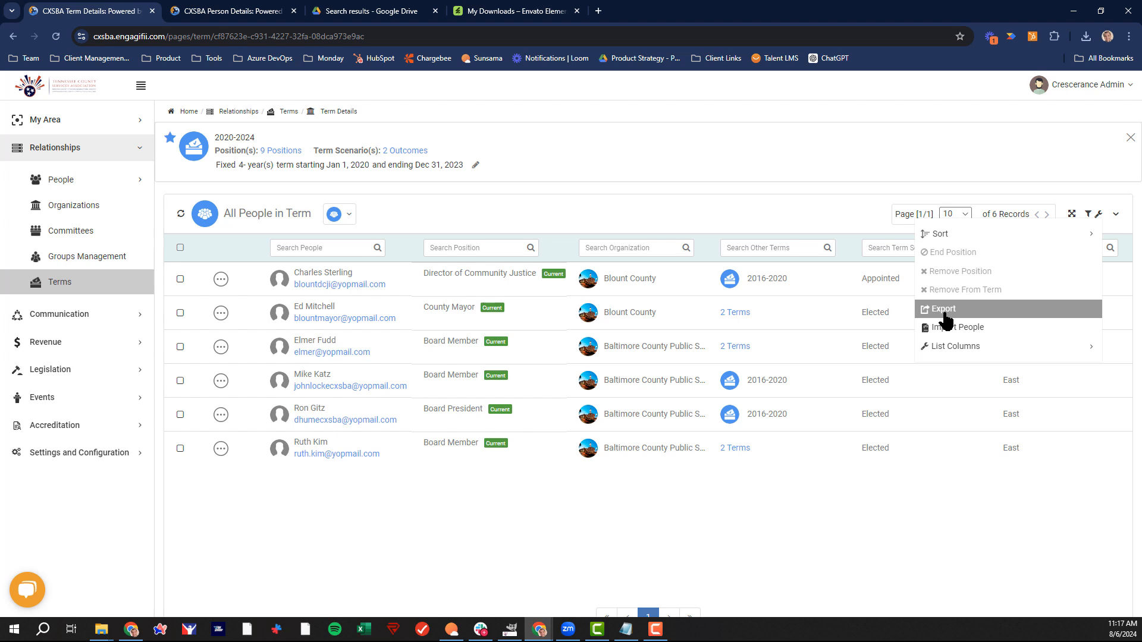
pyautogui.click(949, 348)
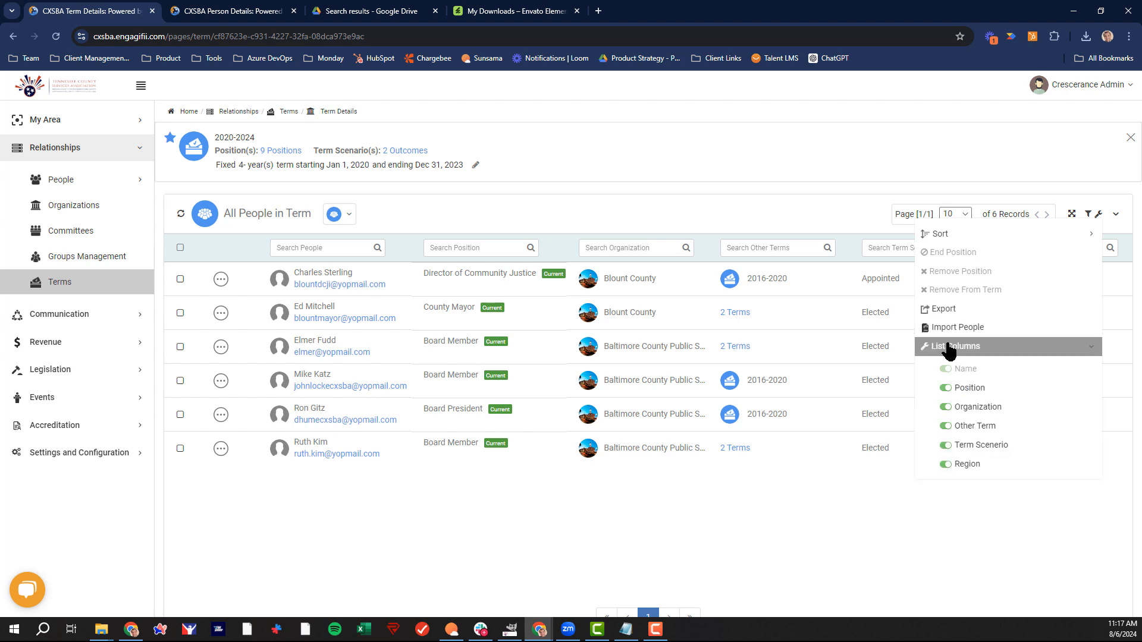
pyautogui.click(949, 348)
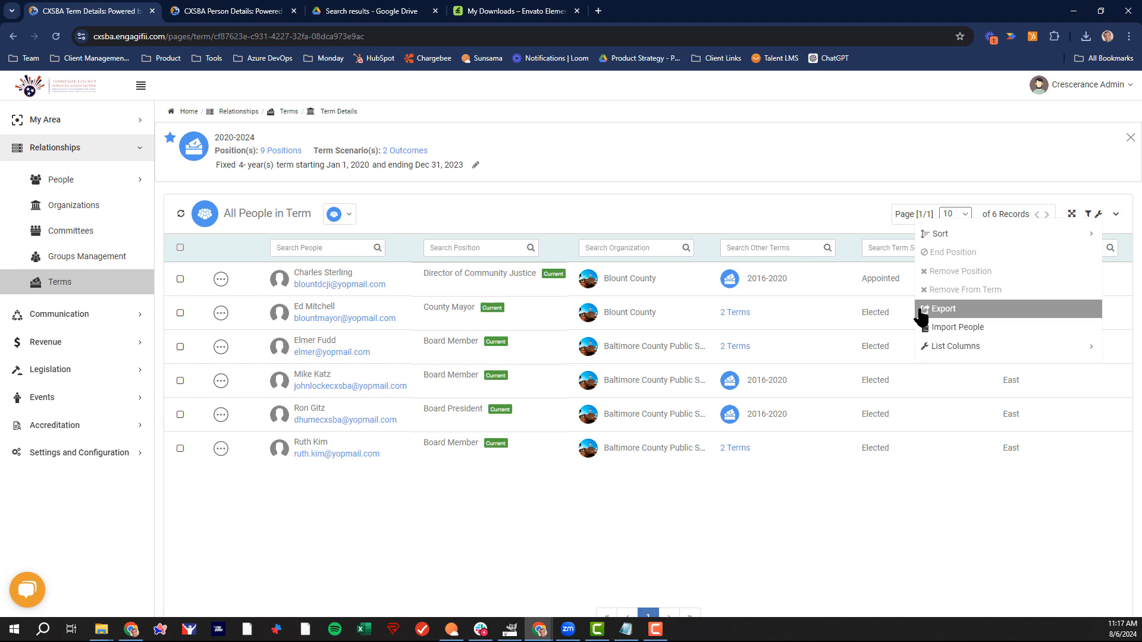
# Step: Add the Judge Executive position to the 2020-2024 term, save the change, and view the term's list of positions
pyautogui.click(476, 167)
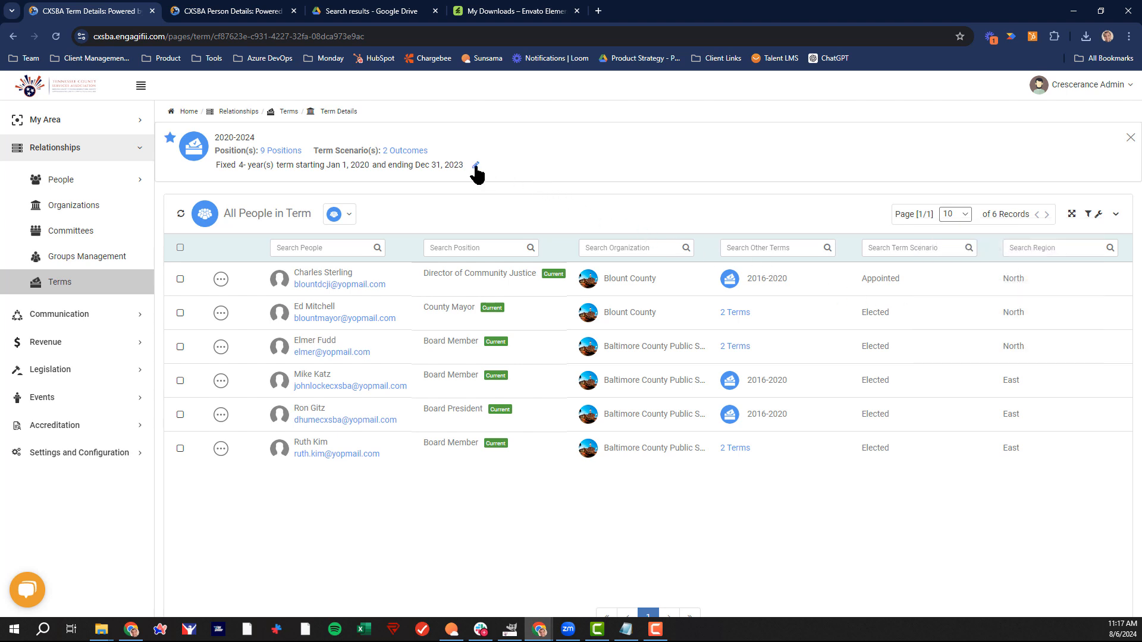
pyautogui.click(476, 167)
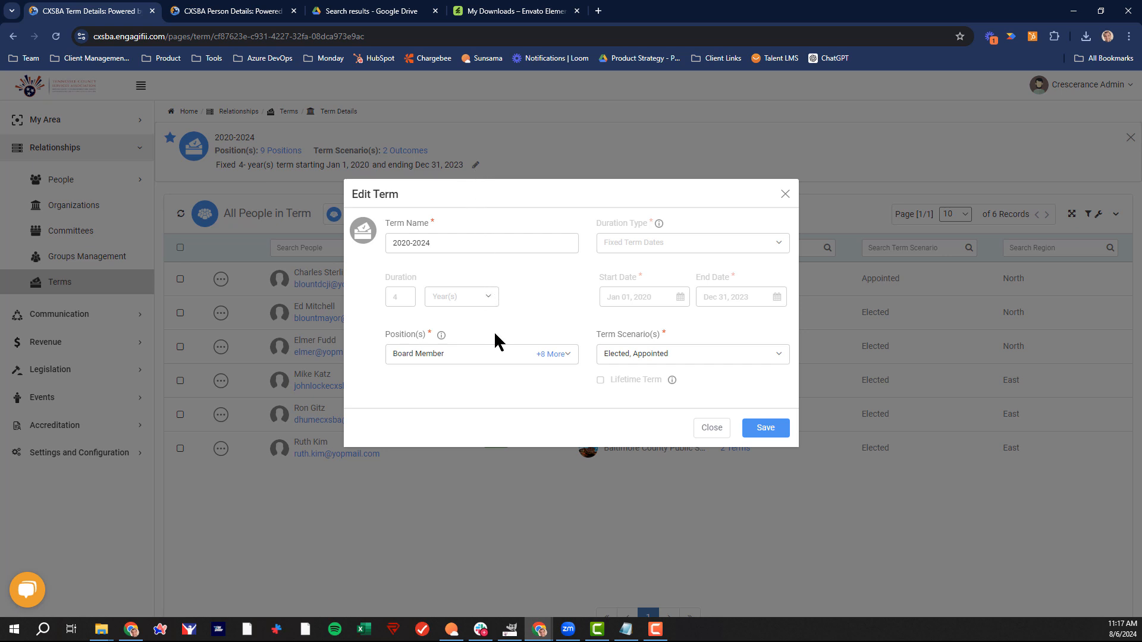
pyautogui.click(497, 354)
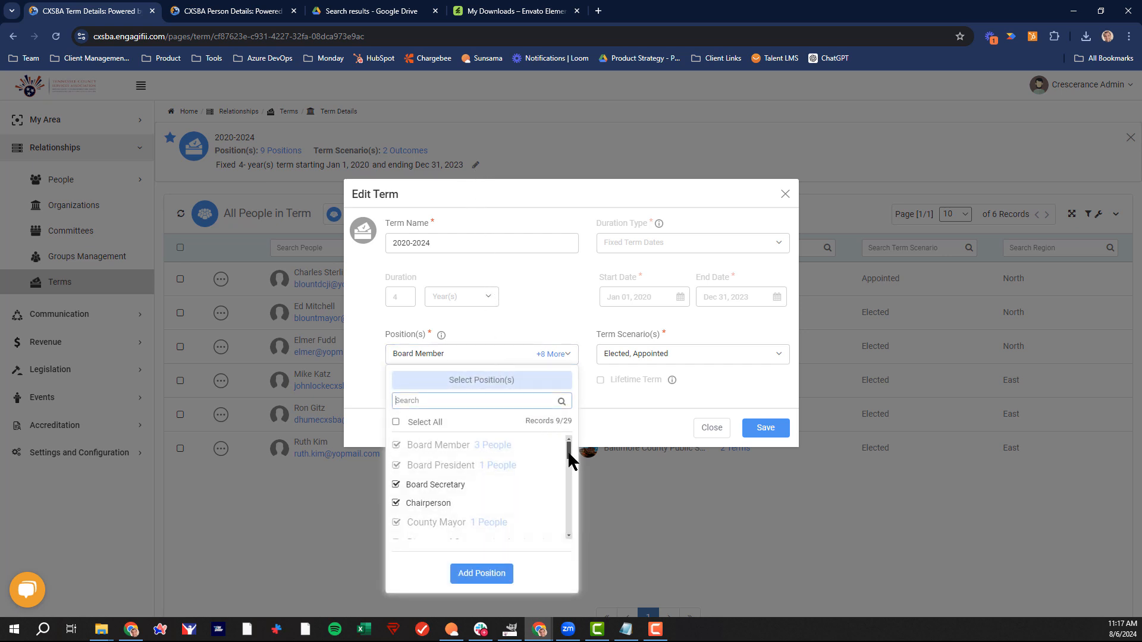
pyautogui.moveTo(568, 451); pyautogui.dragTo(571, 508)
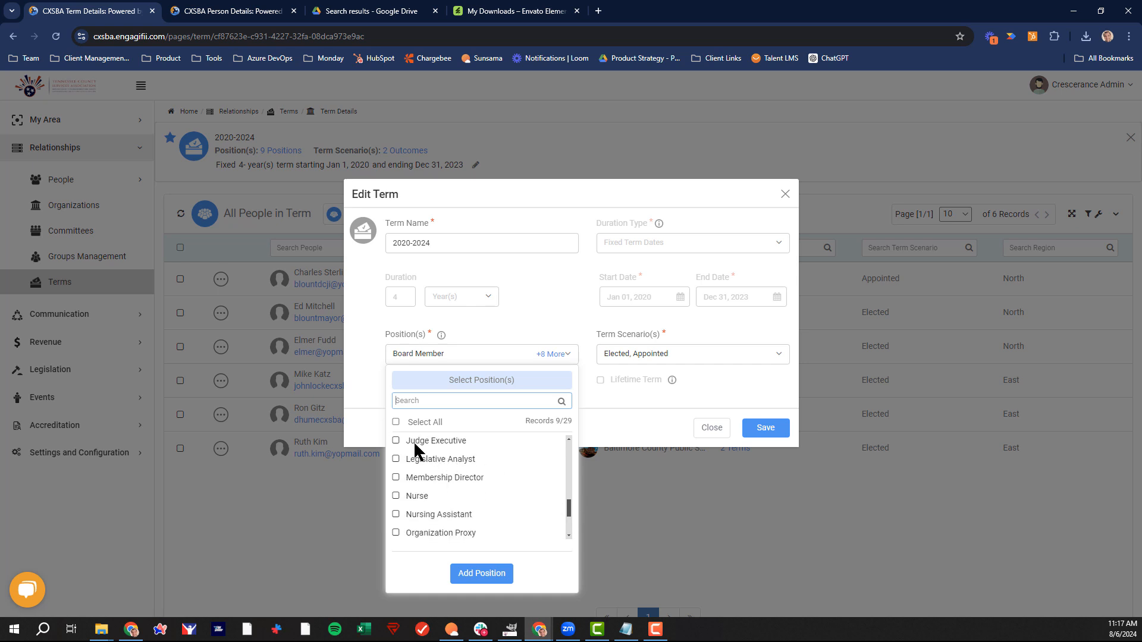
pyautogui.click(395, 440)
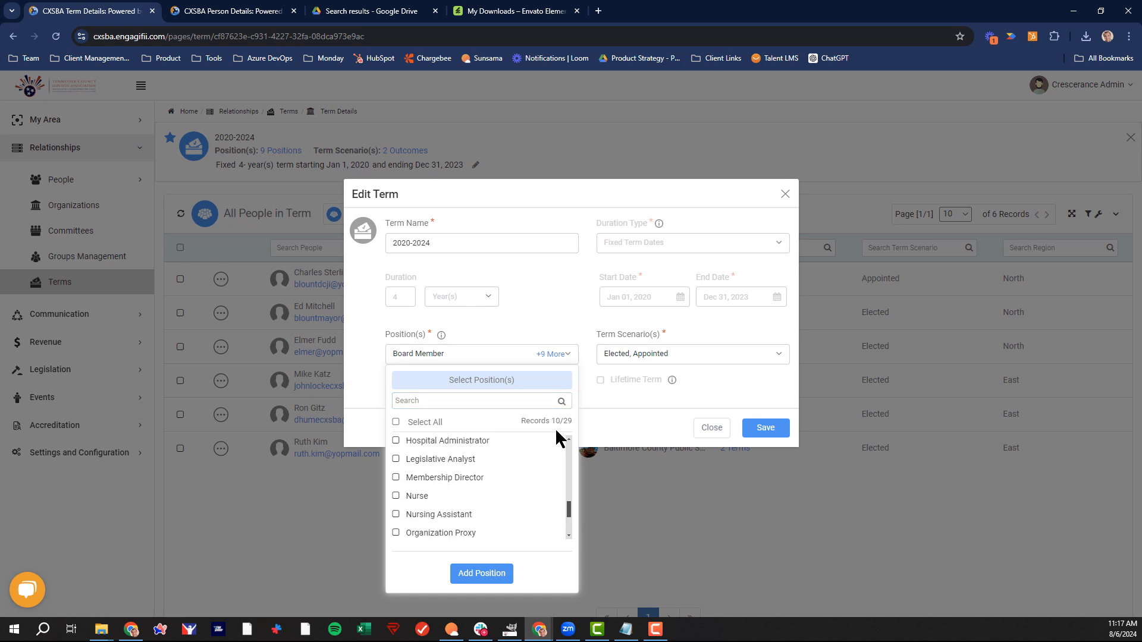
pyautogui.click(743, 395)
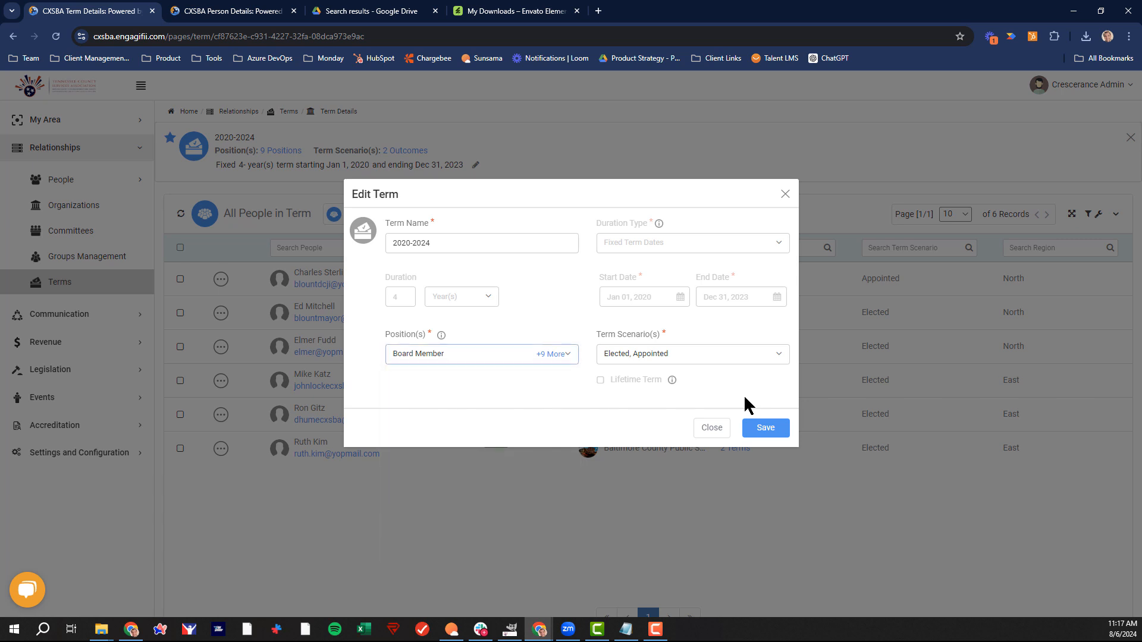
pyautogui.click(764, 433)
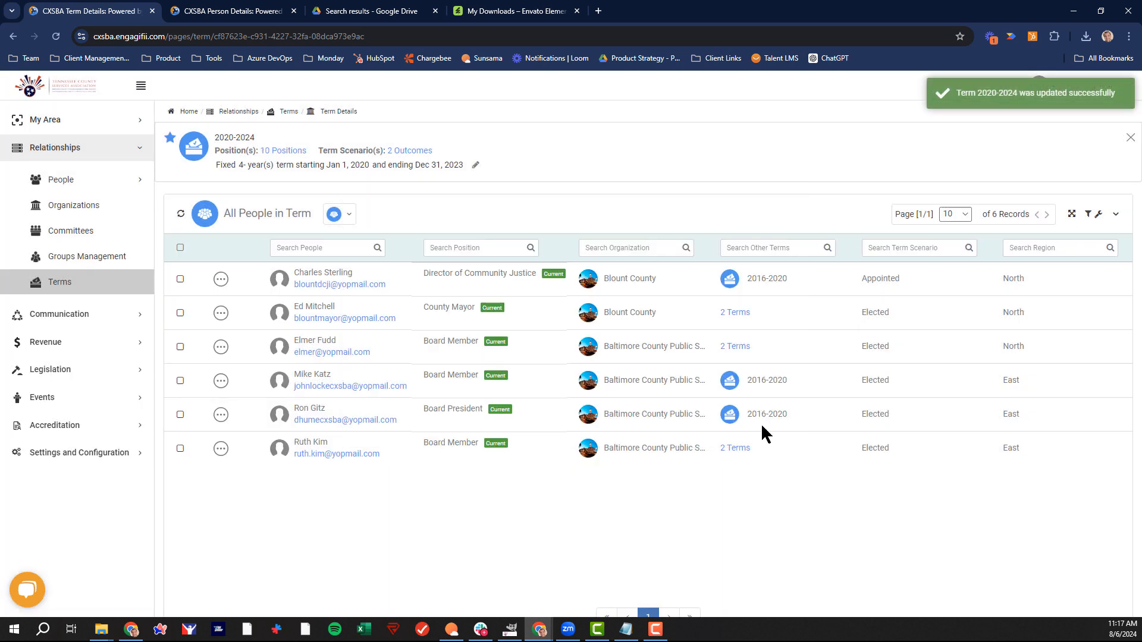
pyautogui.click(289, 152)
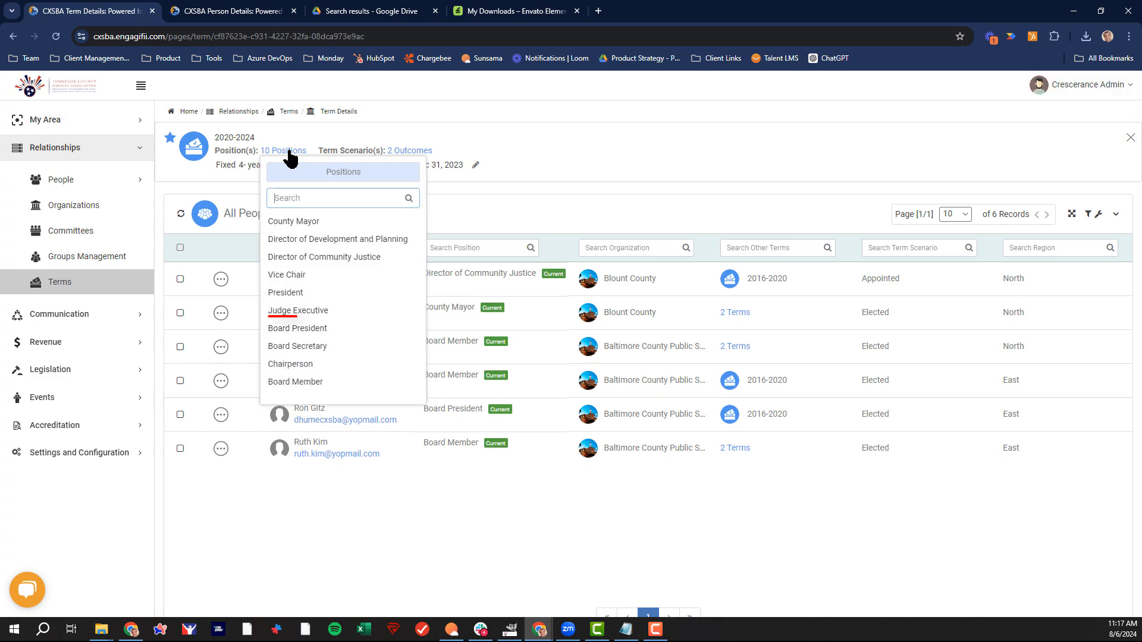